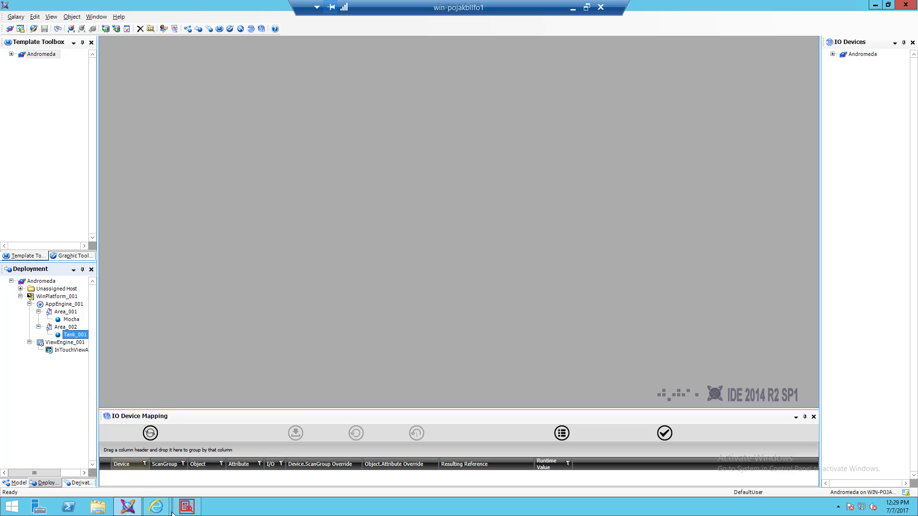
- Open the WIN-911 web console on the Alarming > System Platform settings page
mouse_move(148, 510)
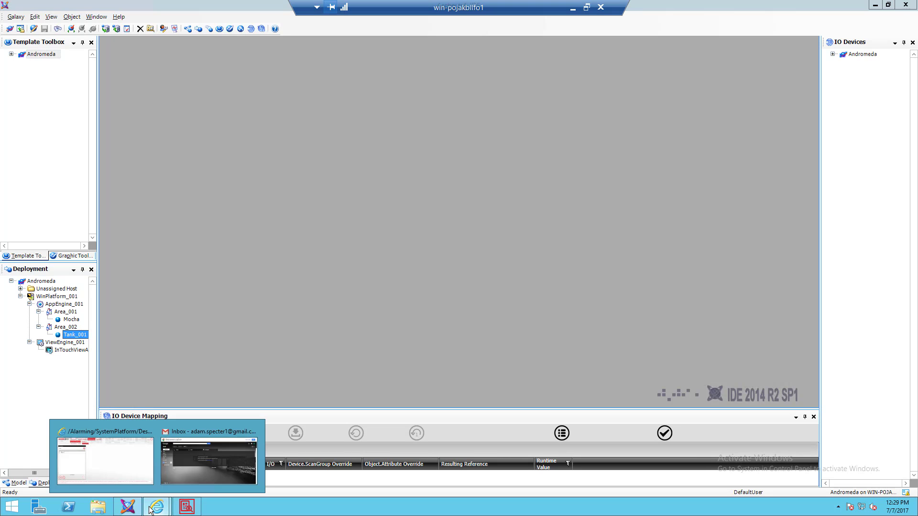
left_click(81, 457)
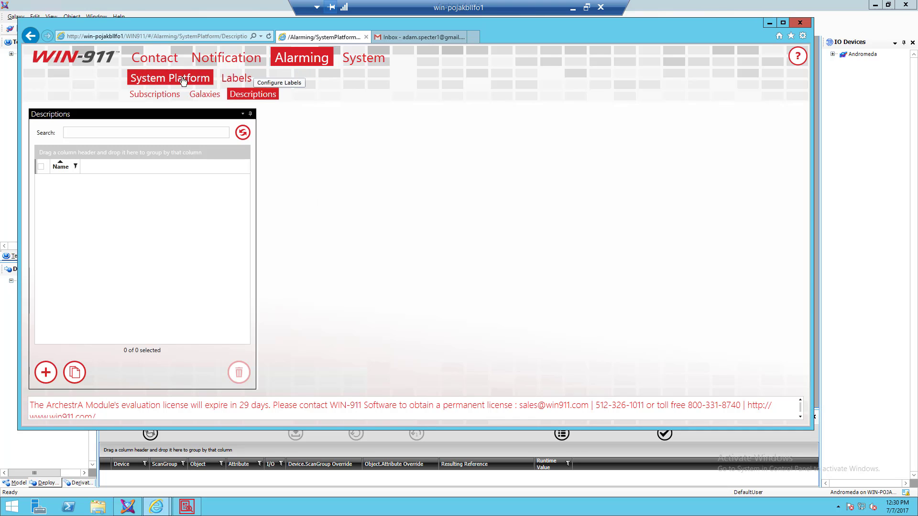
left_click(148, 82)
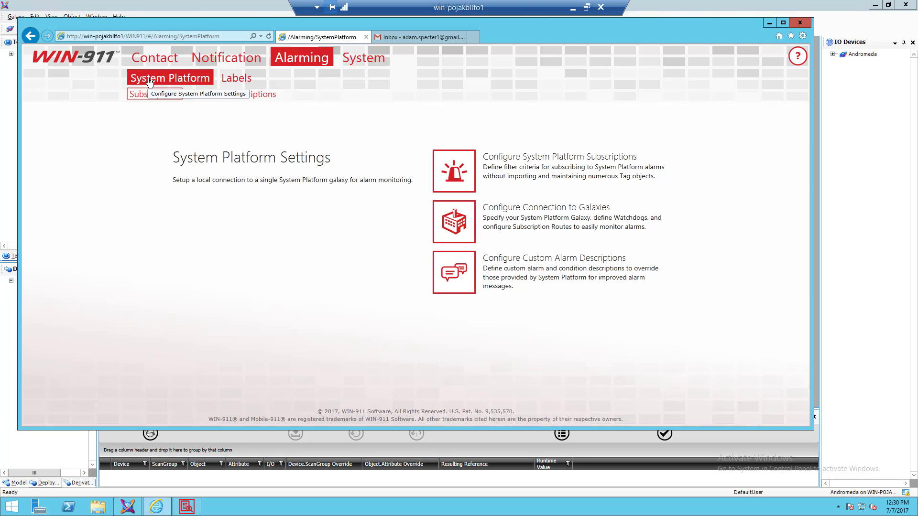
- From the Subscriptions list, create a blank new alarm subscription form
left_click(153, 95)
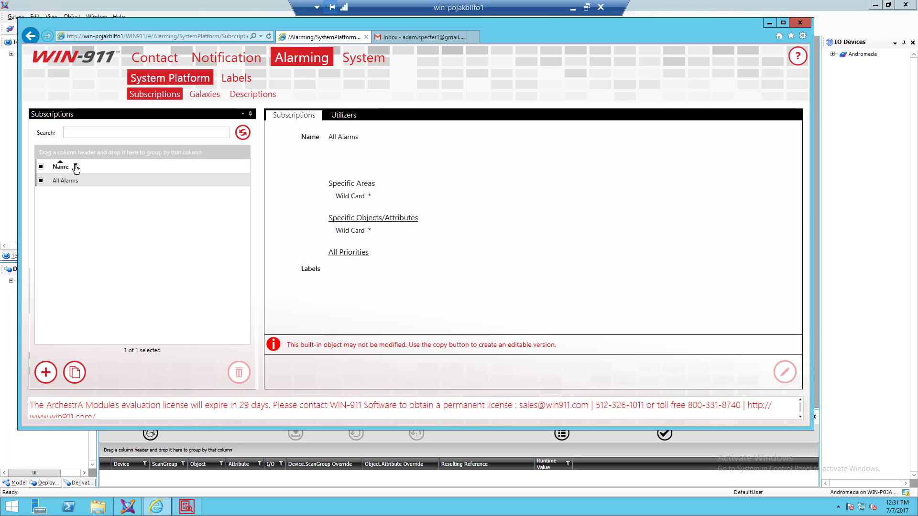
left_click(46, 377)
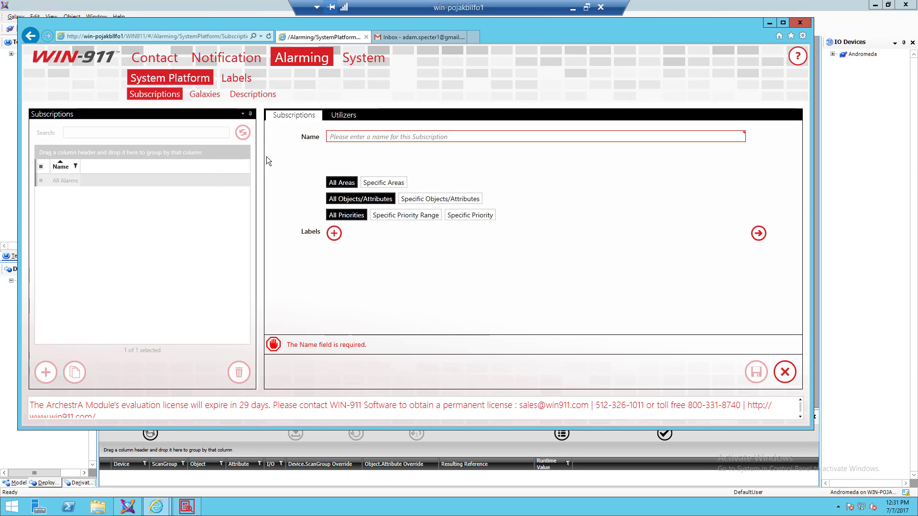
- Name the new subscription 'High Priority' and minimize the browser to reach the ArchestrA IDE
left_click(343, 135)
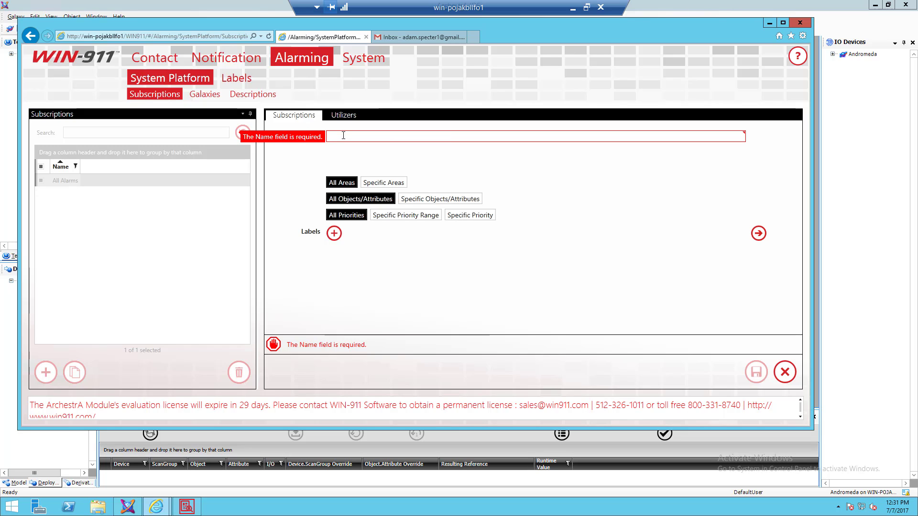
type("High P")
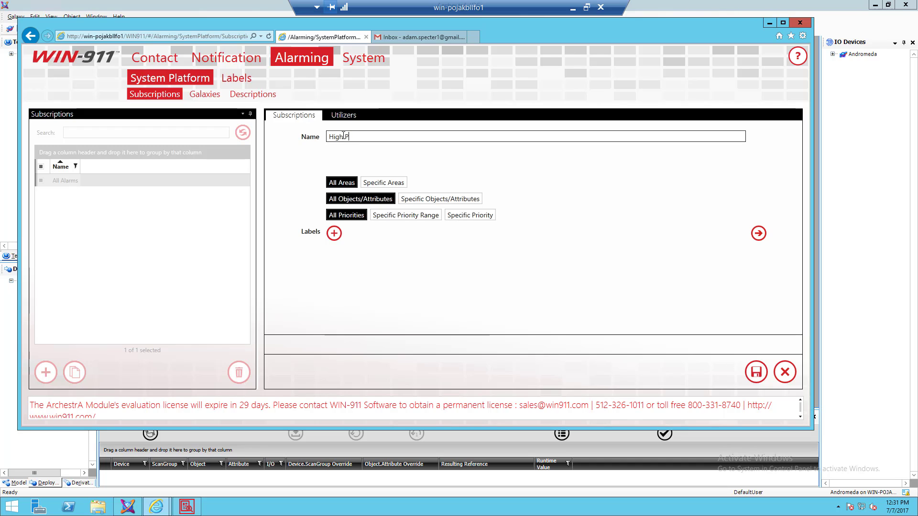
type("riority")
left_click(343, 135)
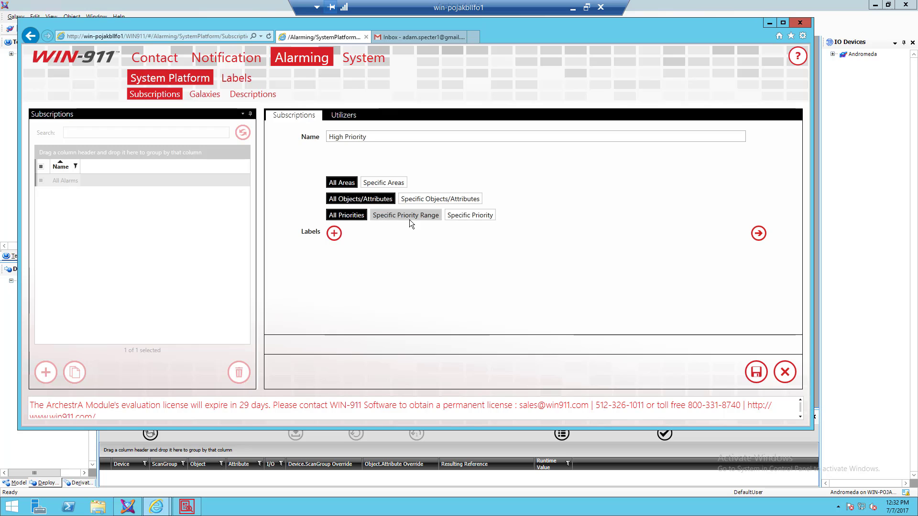
left_click(767, 23)
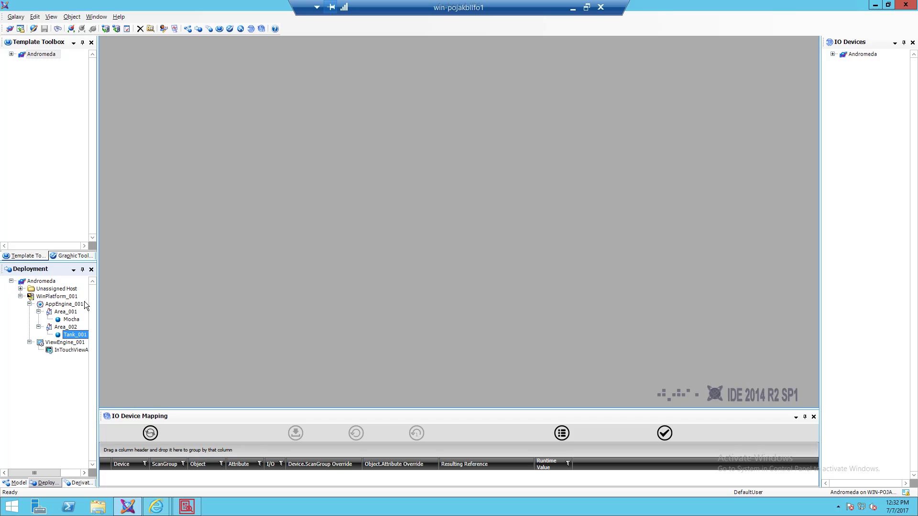
- Close the WinPlatform_001 editor and cascade-deploy it with its 8 hosted objects
left_click(47, 297)
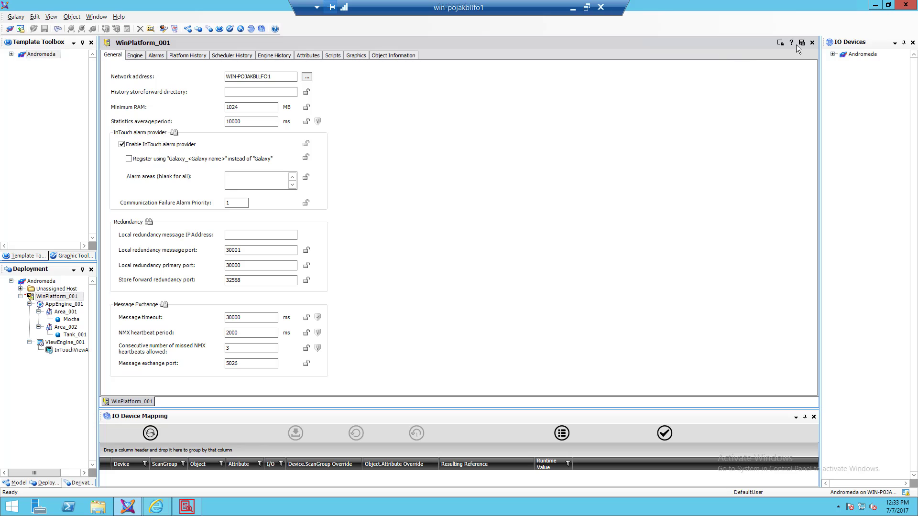
left_click(812, 42)
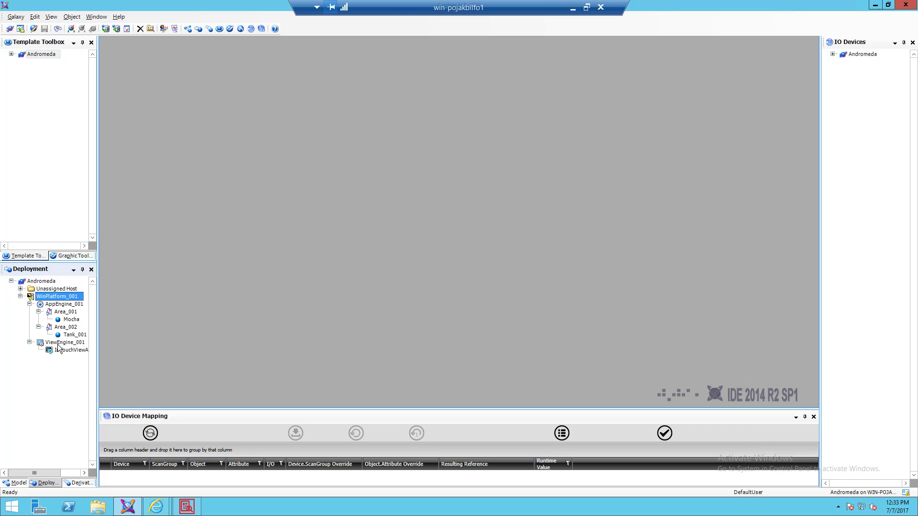
right_click(46, 298)
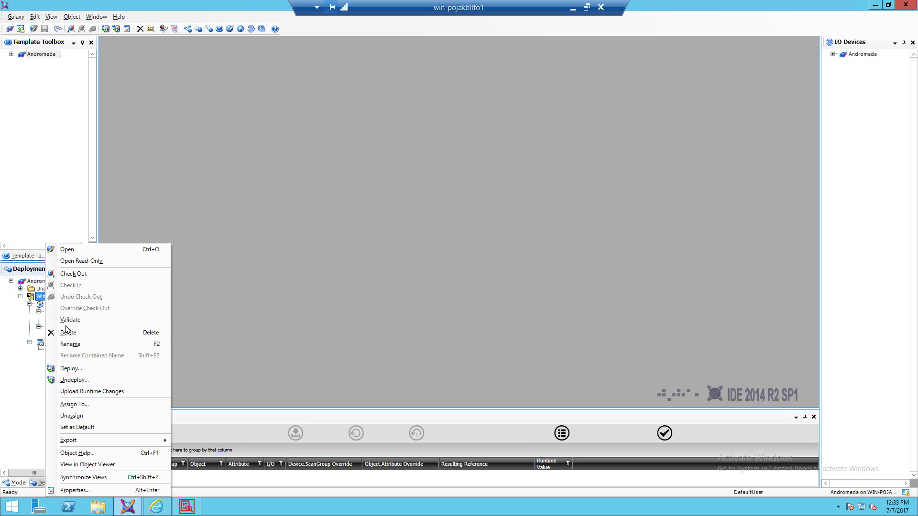
left_click(84, 368)
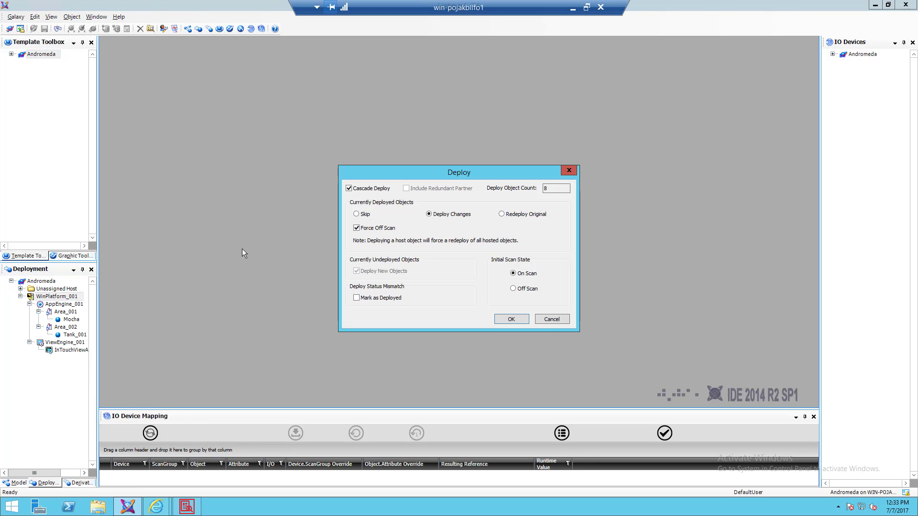
left_click(509, 320)
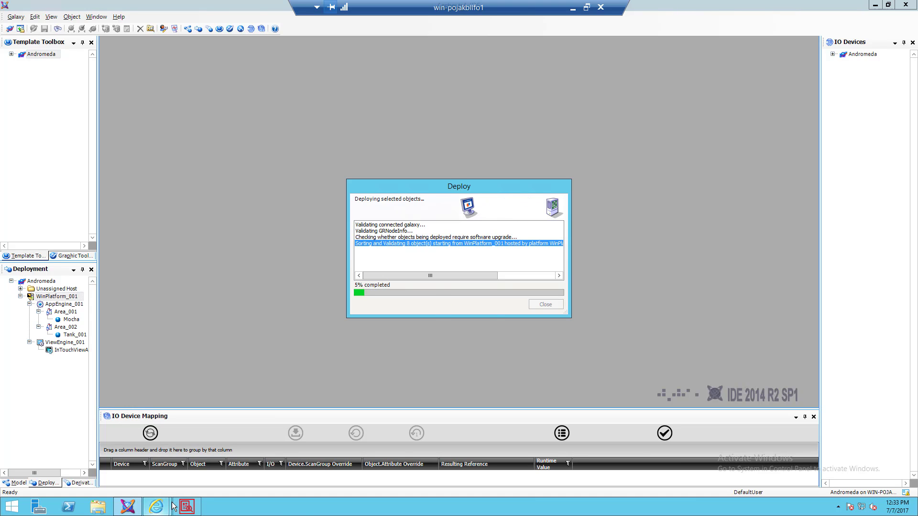
- Back in WIN-911, choose Specific Areas and enter the wild card area filter *About
mouse_move(158, 510)
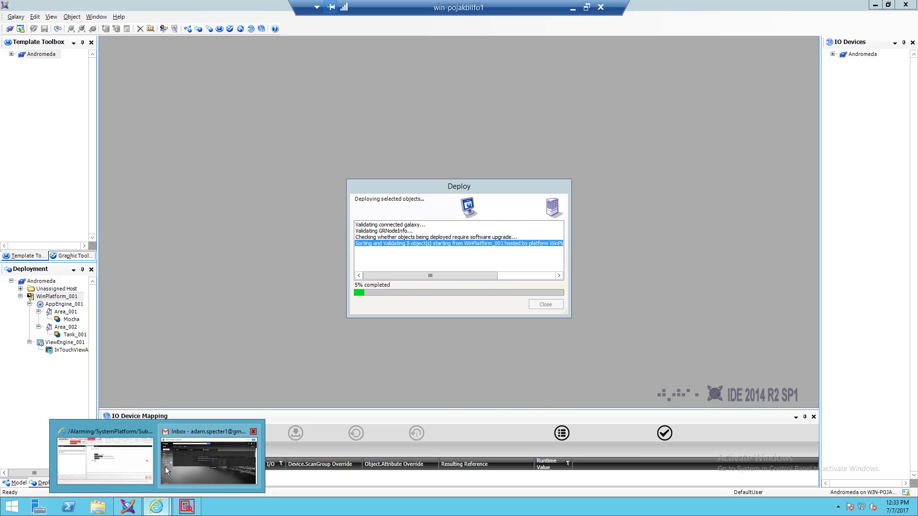
left_click(111, 472)
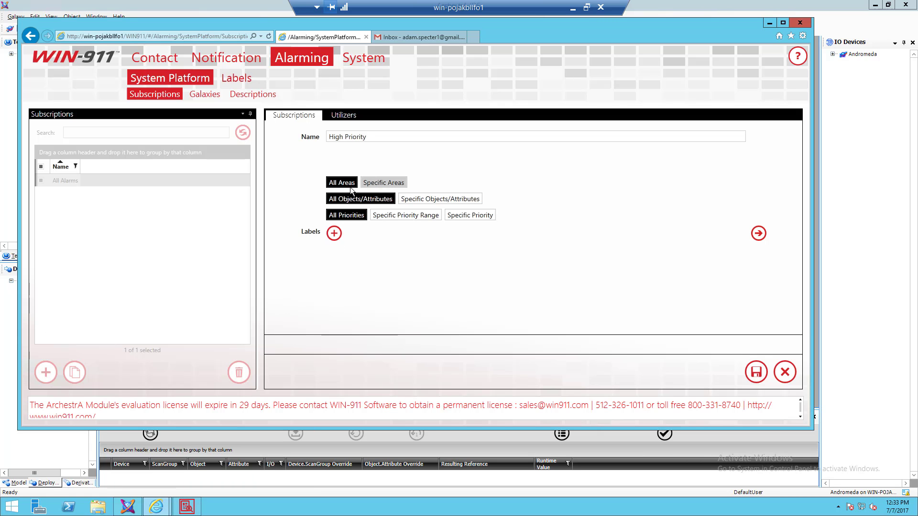
left_click(376, 186)
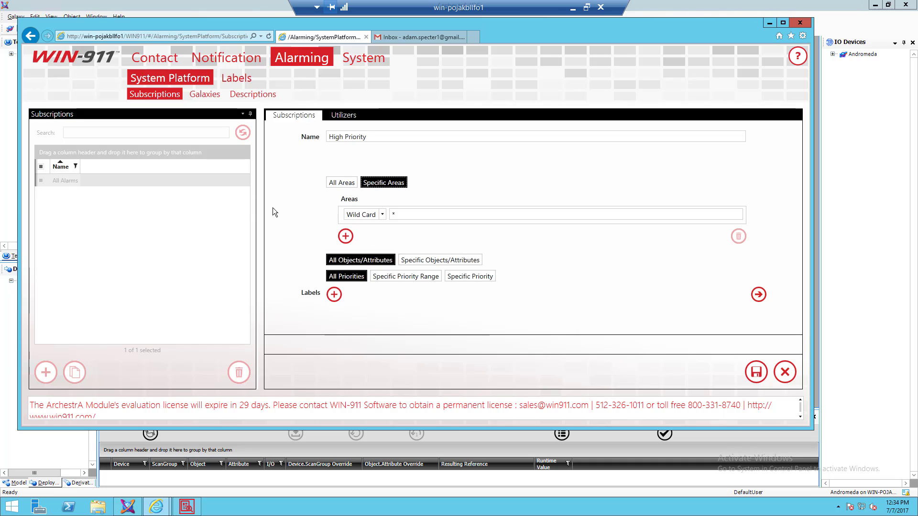
left_click(355, 137)
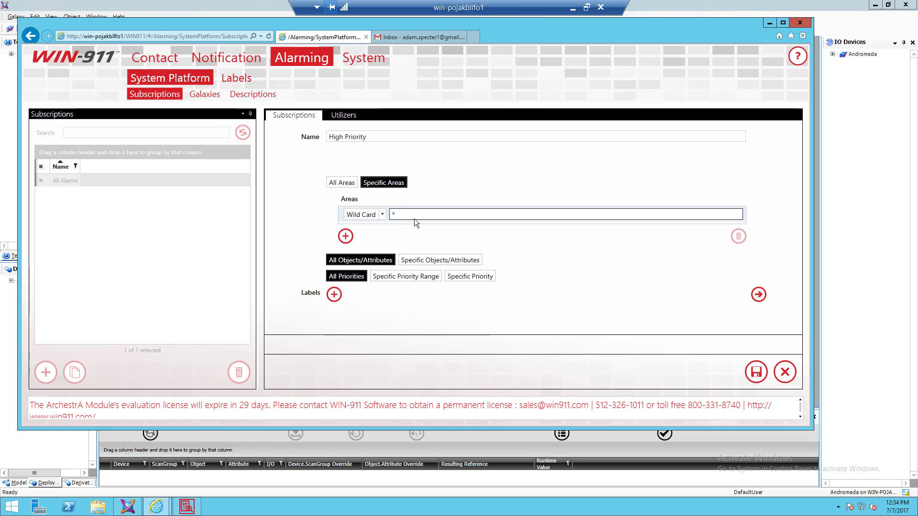
left_click(382, 215)
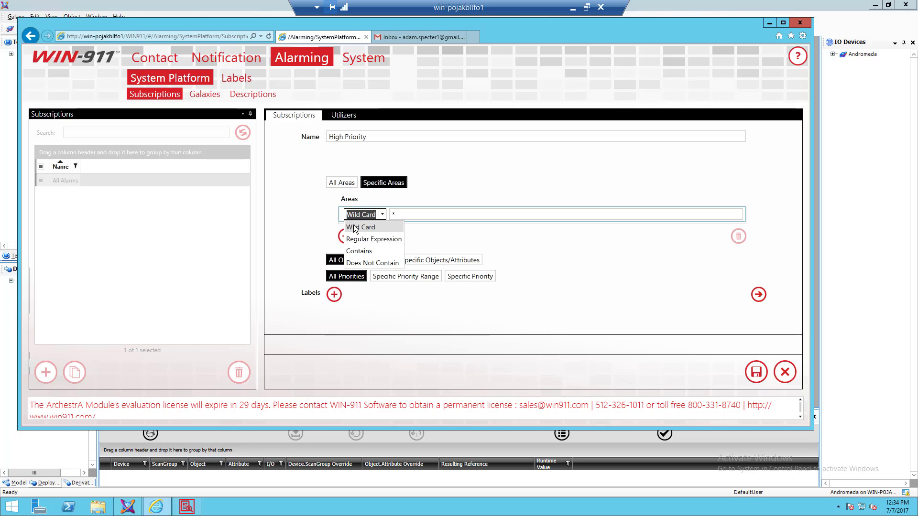
left_click(393, 214)
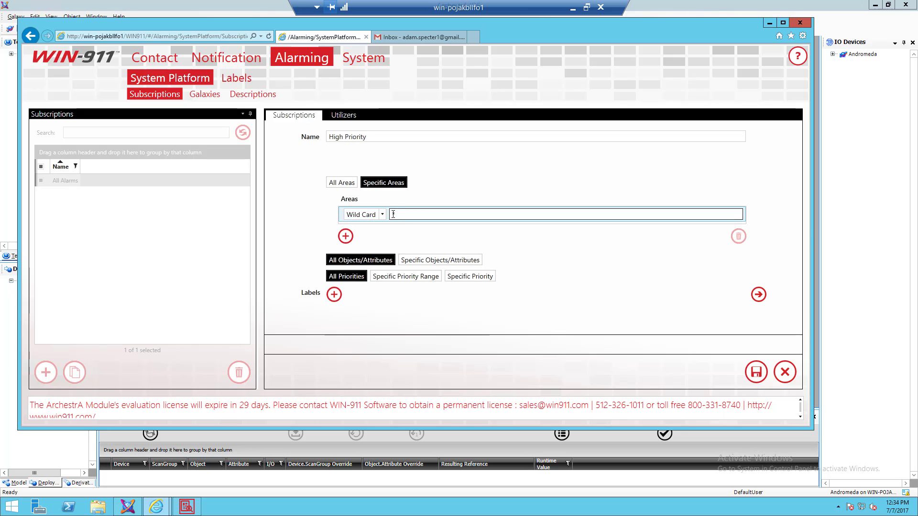
type("About")
left_click(393, 214)
type("*")
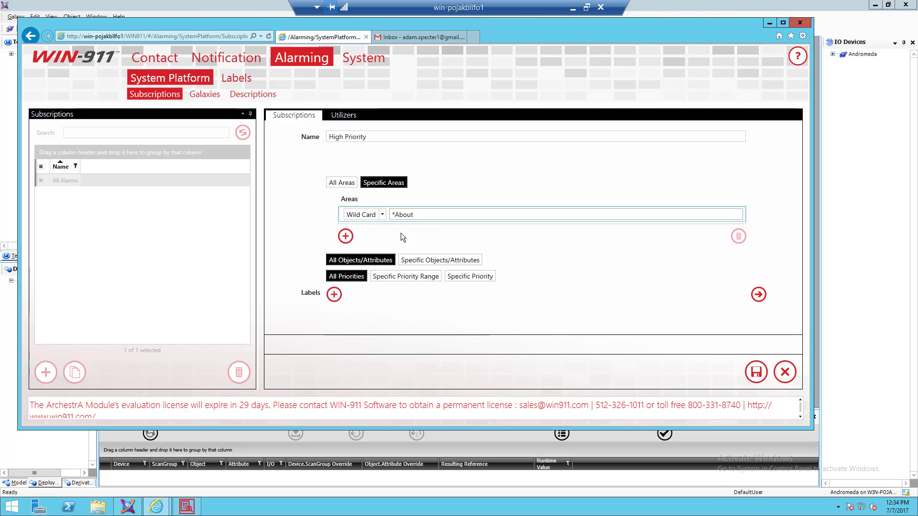
- Replace the wild card with a Contains area filter for Area_001, after a rejected regular expression
left_click(378, 213)
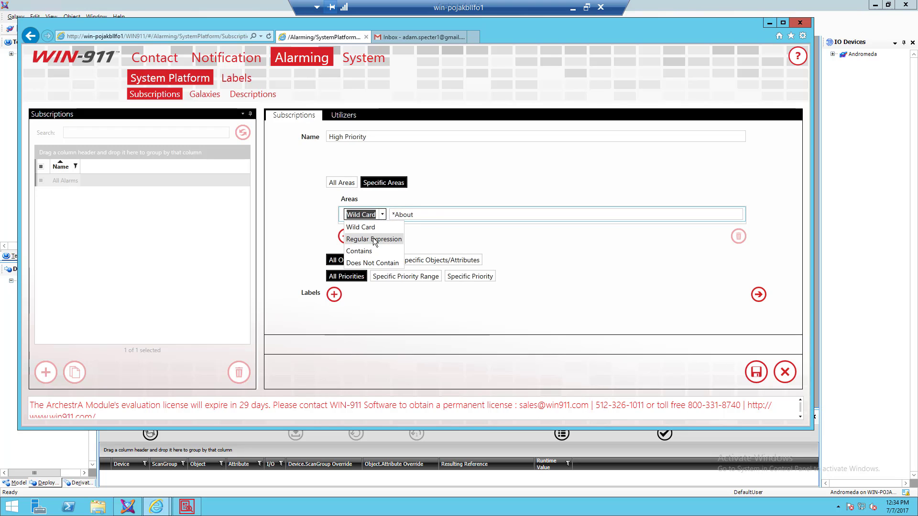
left_click(374, 239)
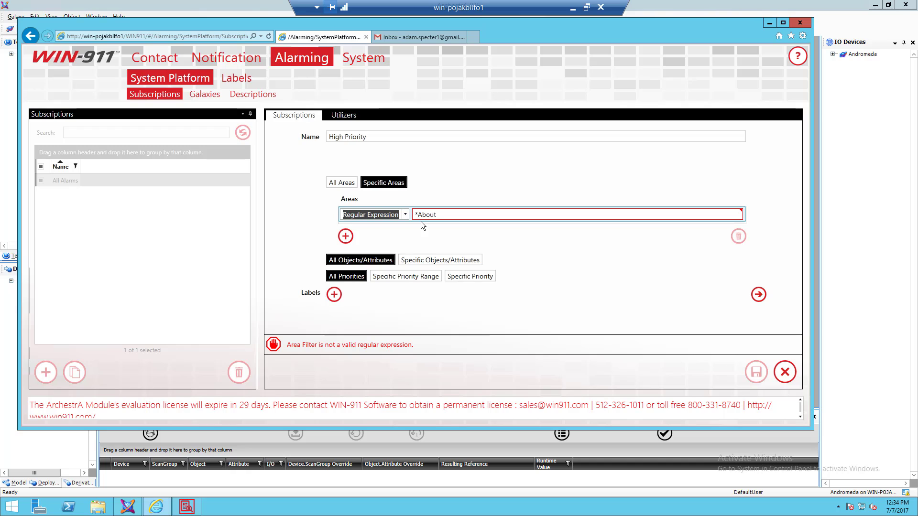
left_click(444, 217)
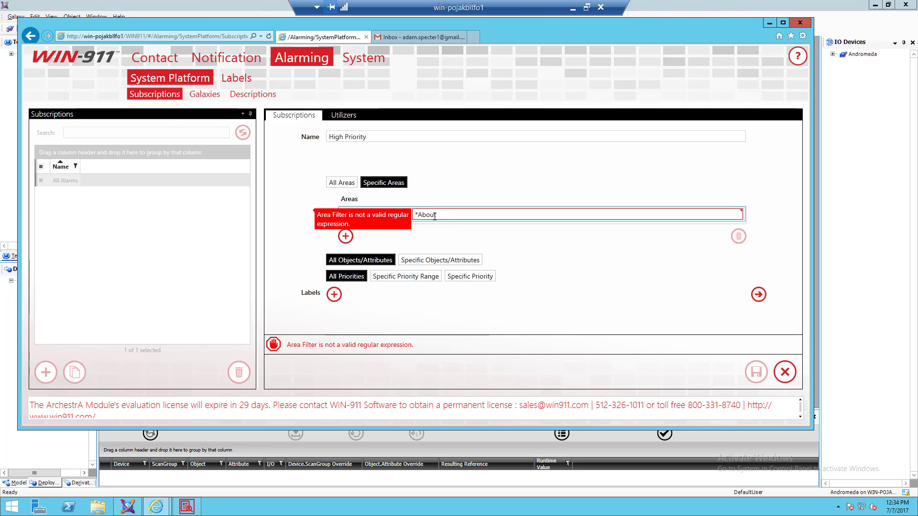
key("BackSpace")
key("BackSpace")
key("BackSpace")
key("BackSpace")
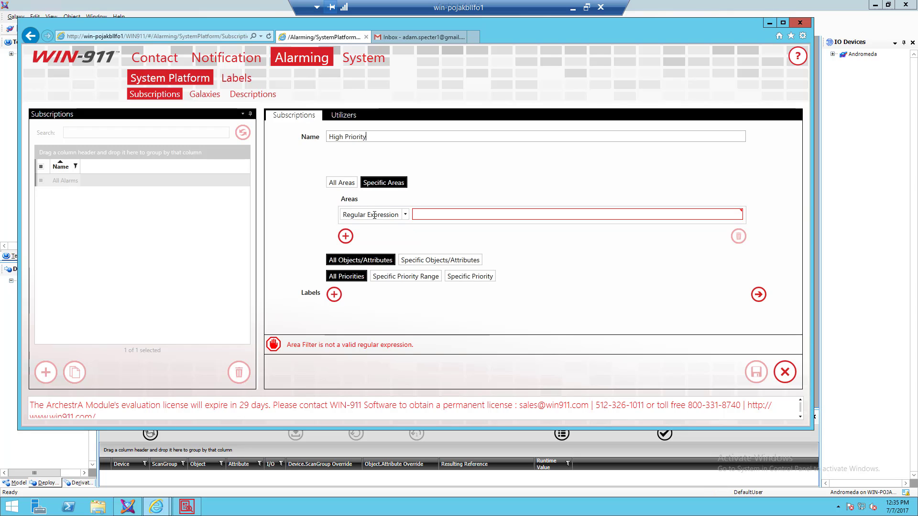
left_click(403, 215)
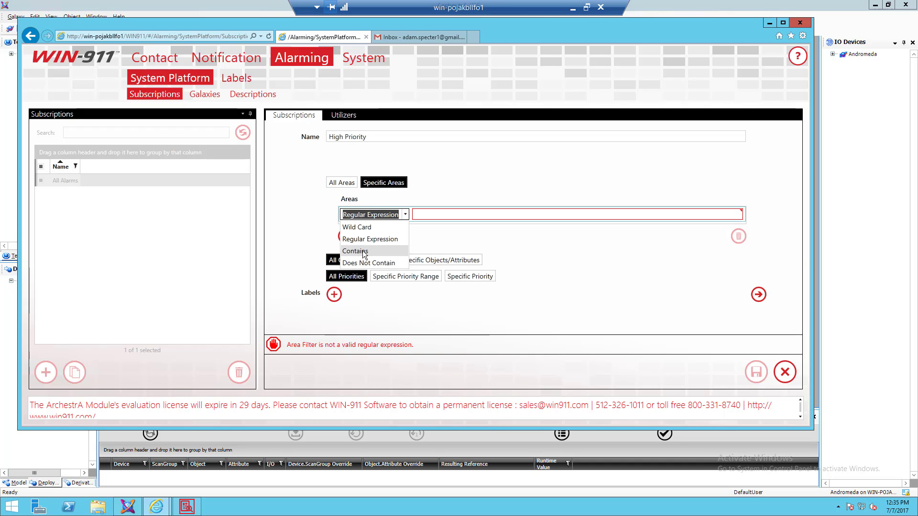
left_click(369, 252)
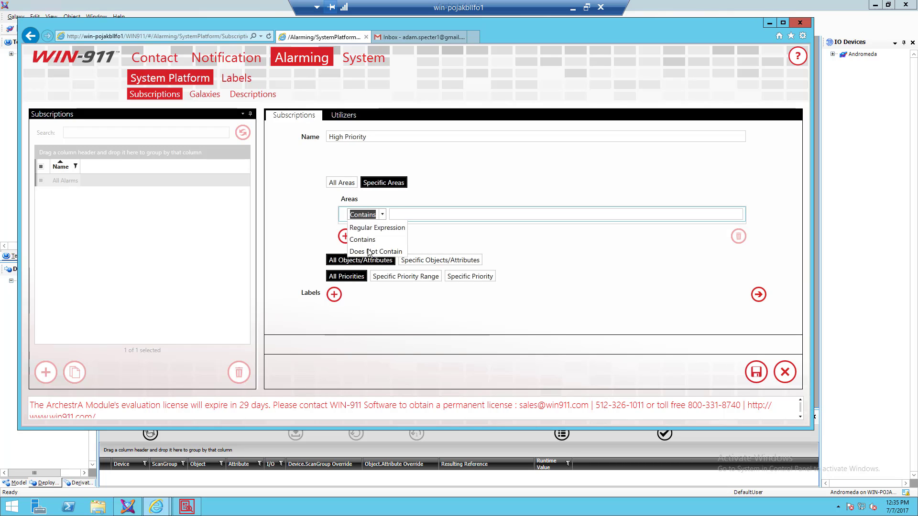
left_click(410, 213)
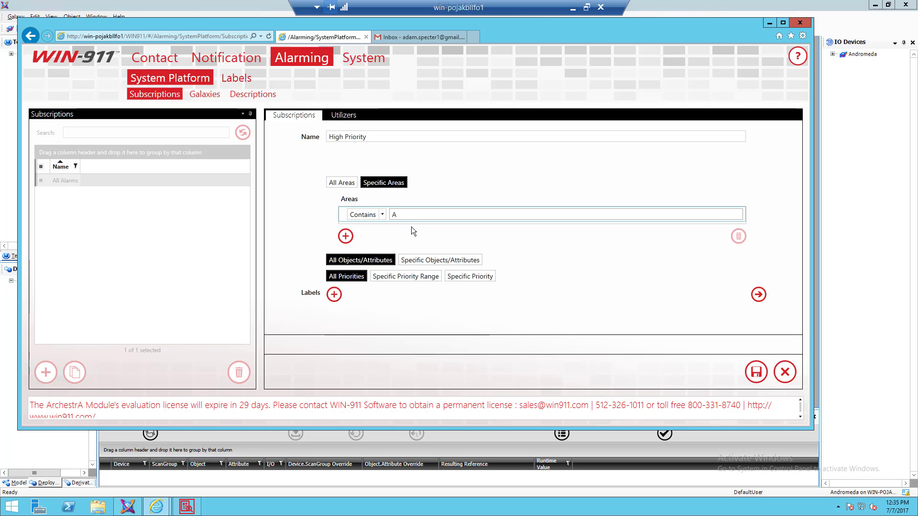
type("Area_001")
left_click(383, 215)
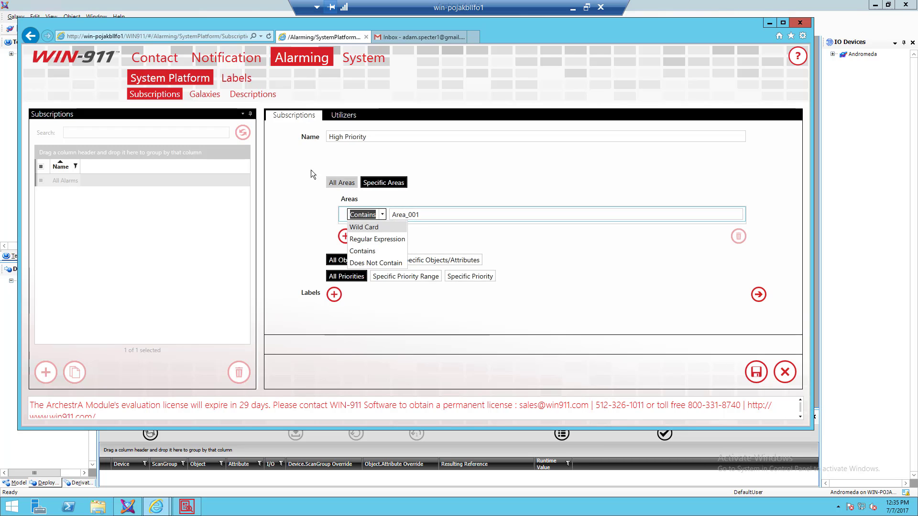
- Keep Contains, choose Specific Objects/Attributes, then dismiss the finished deploy report in the IDE
left_click(307, 216)
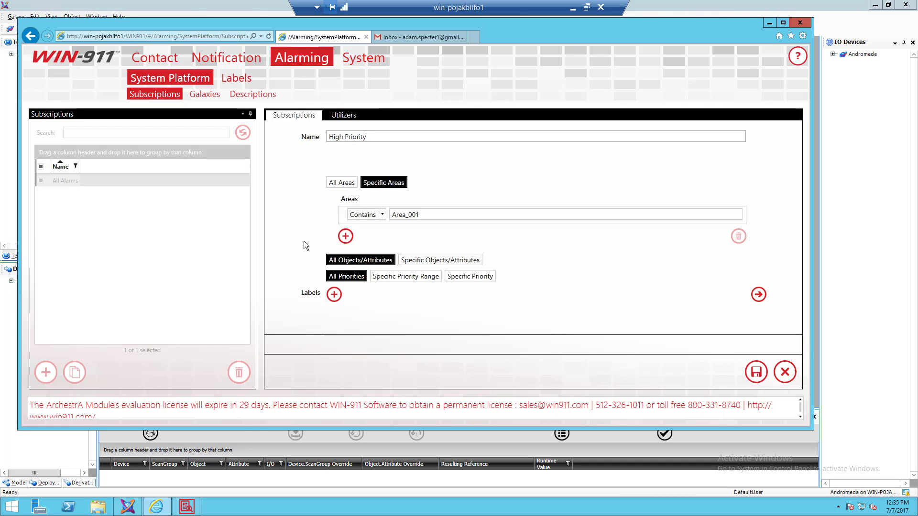
left_click(417, 260)
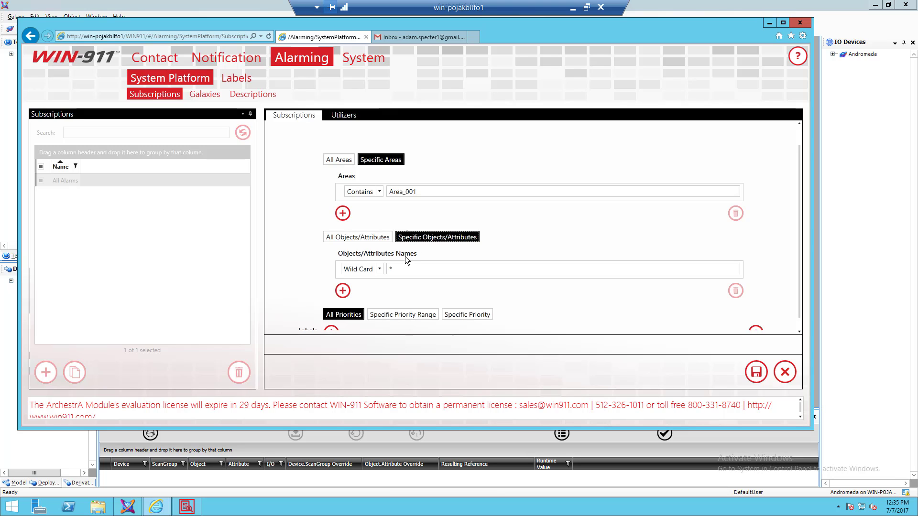
left_click(117, 439)
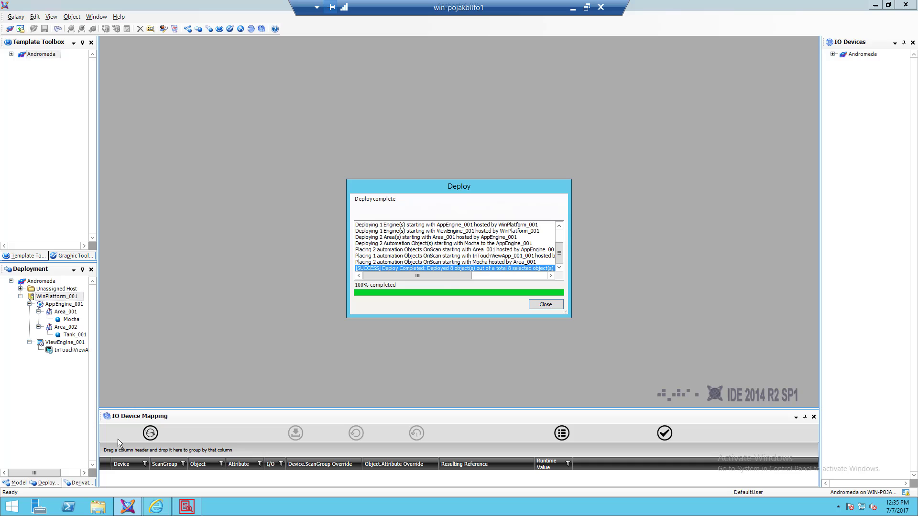
left_click(546, 308)
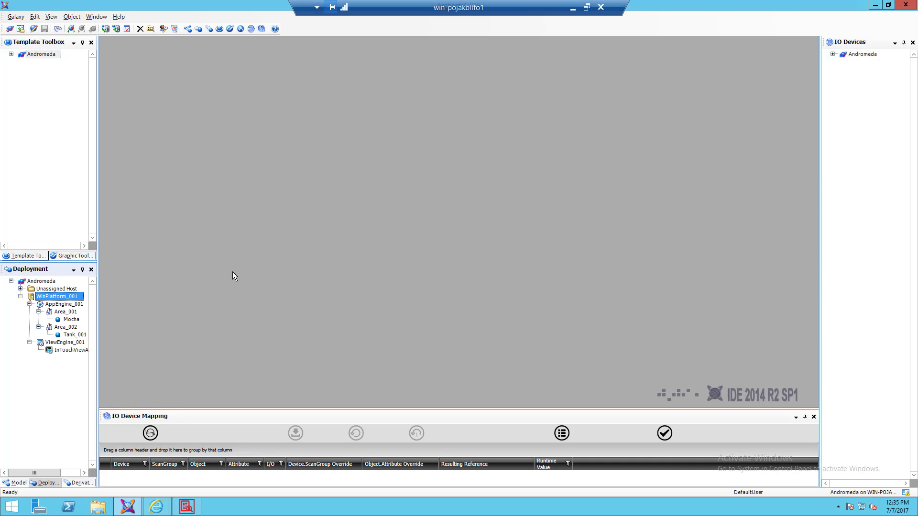
left_click(69, 320)
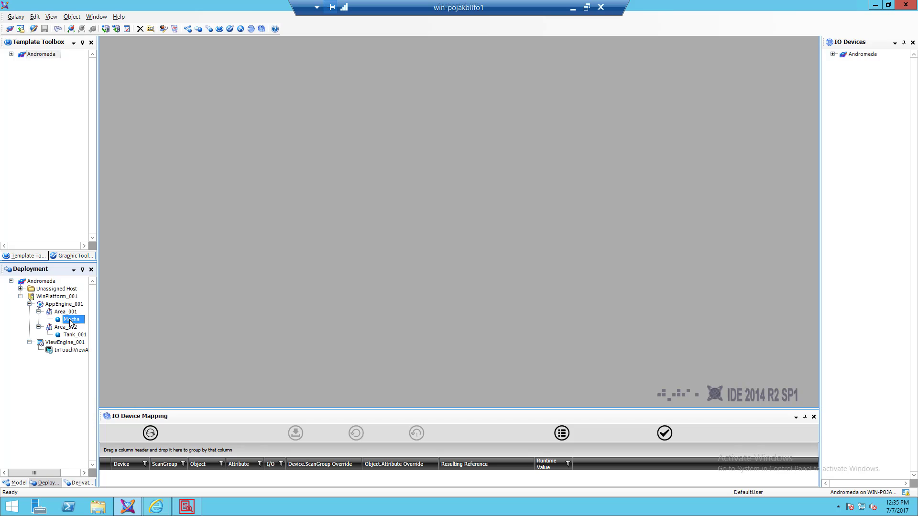
left_click(69, 321)
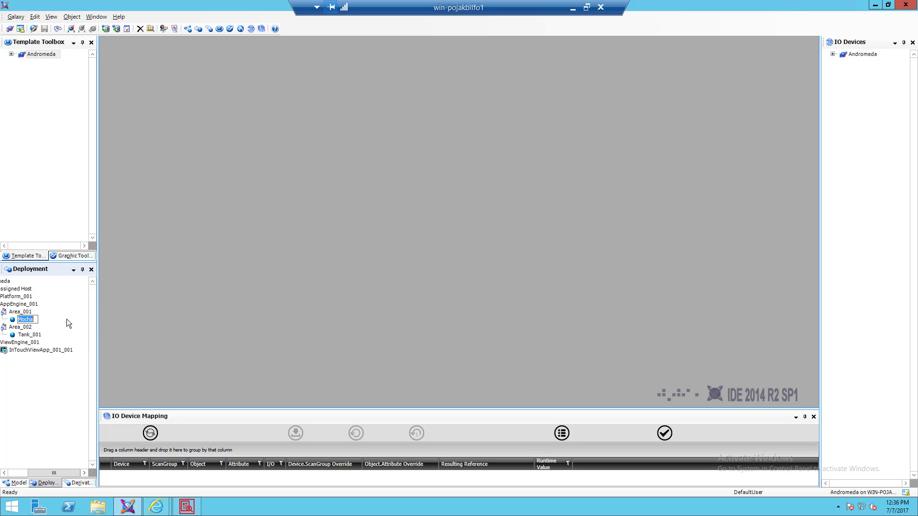
left_click(12, 320)
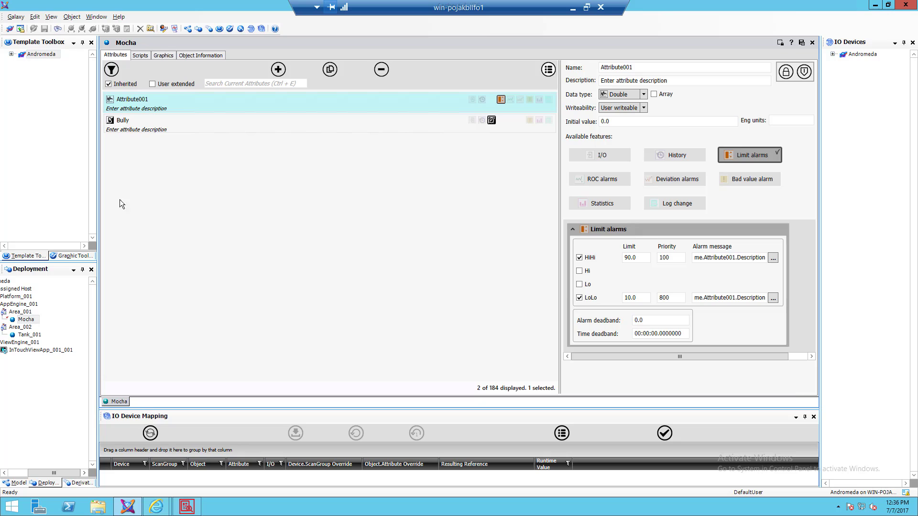
left_click(134, 128)
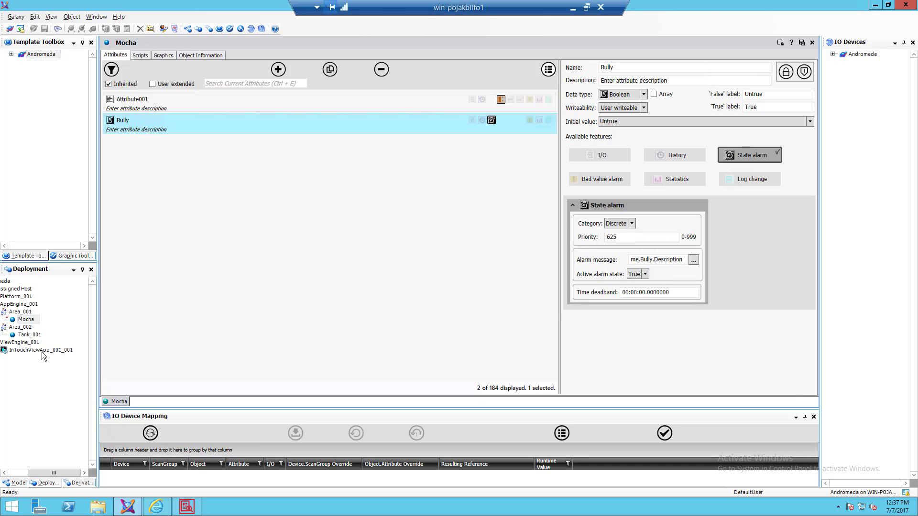
left_click(20, 327)
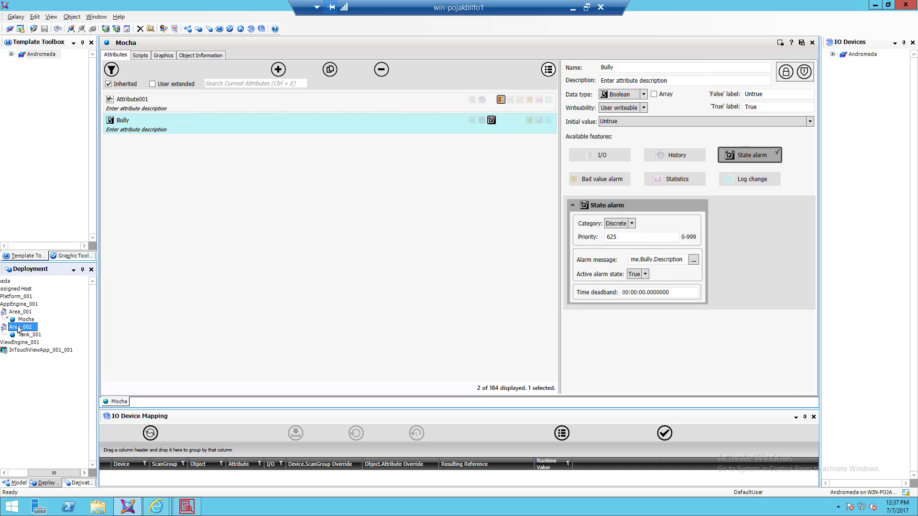
left_click(812, 43)
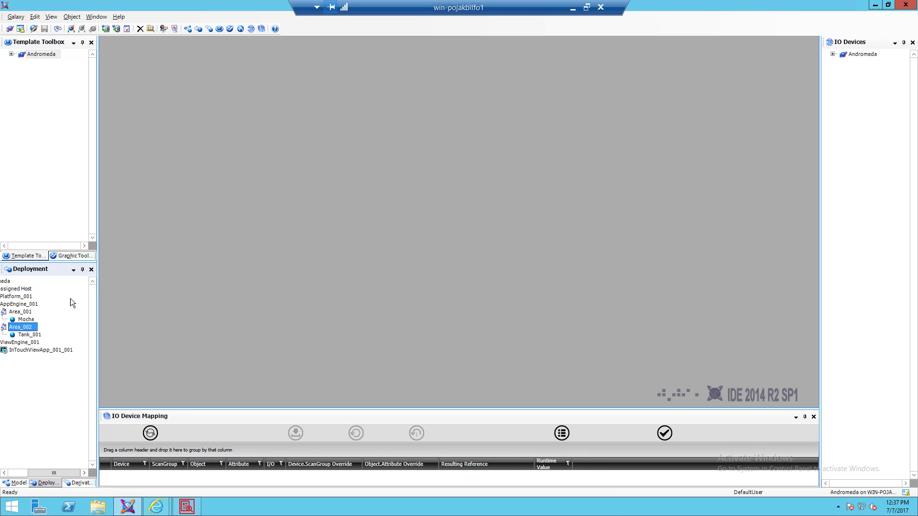
left_click(29, 336)
double_click(29, 336)
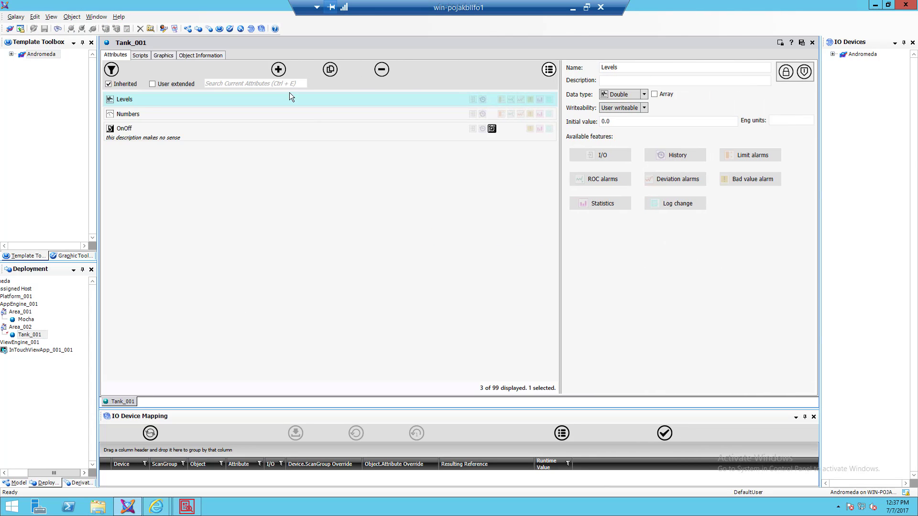
left_click(172, 131)
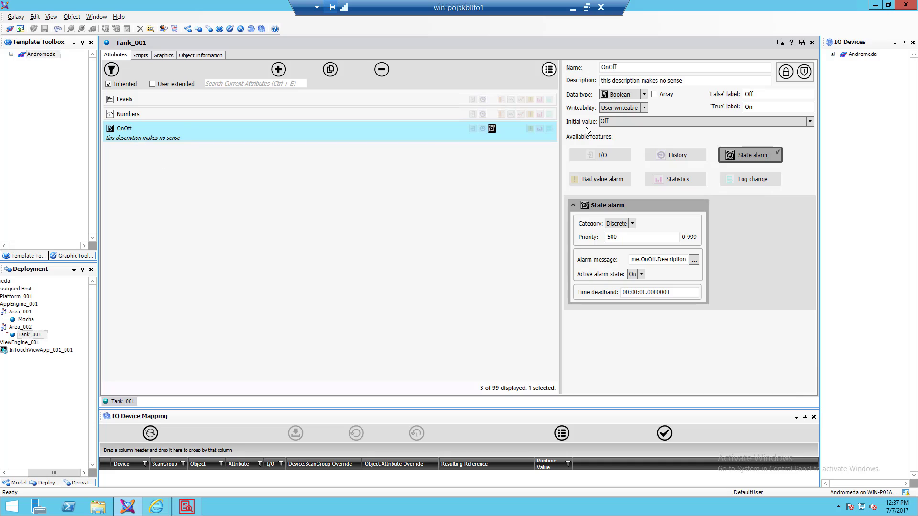
left_click(812, 43)
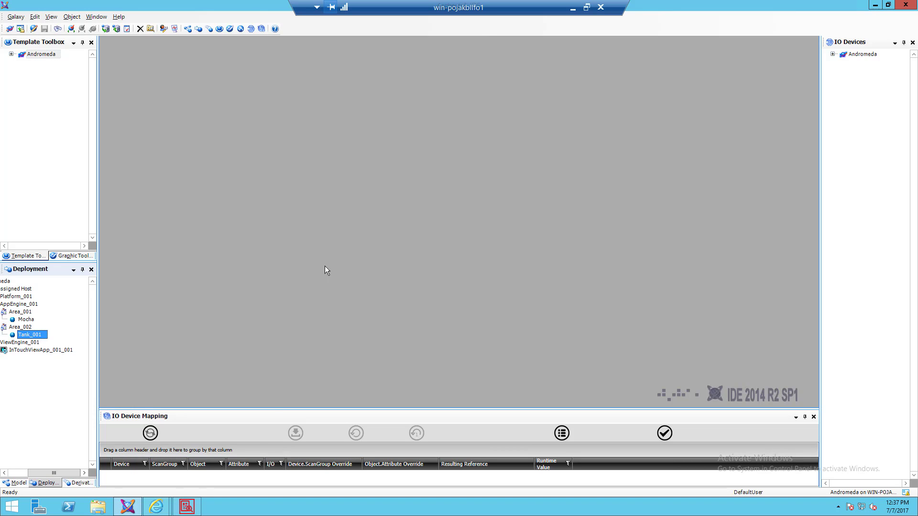
mouse_move(157, 508)
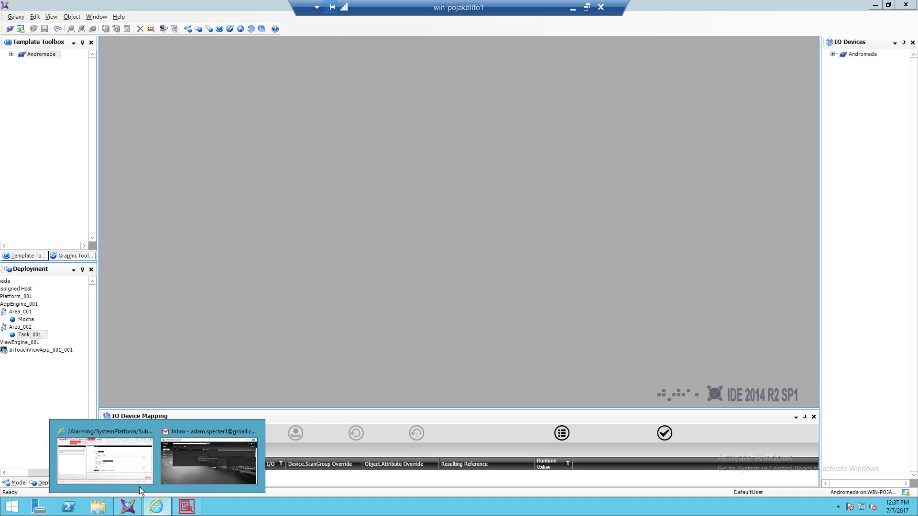
- In WIN-911, switch to All Objects/Attributes and a Specific Priority Range of 0 to 1,000
left_click(107, 465)
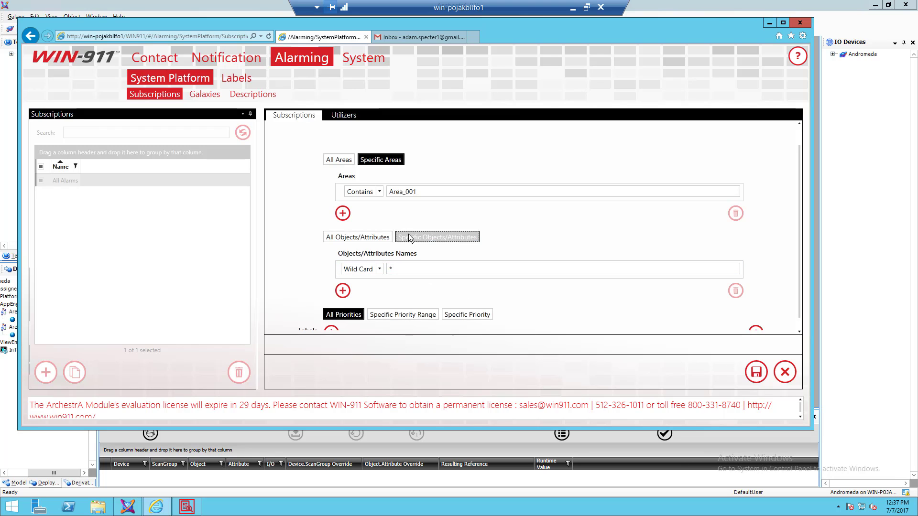
left_click(348, 238)
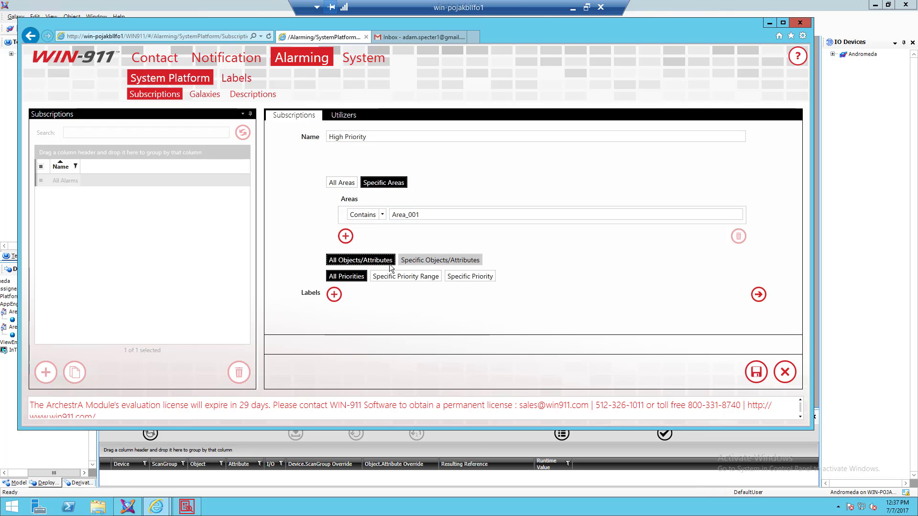
left_click(395, 216)
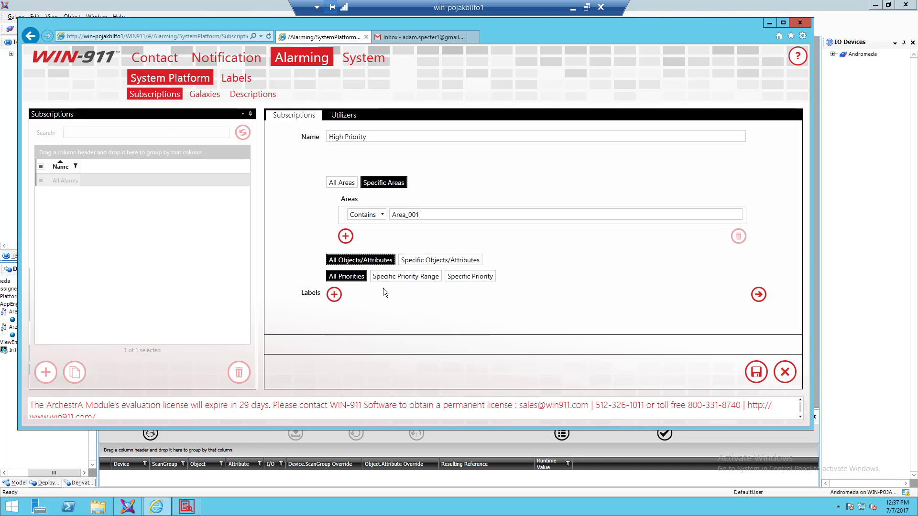
left_click(403, 278)
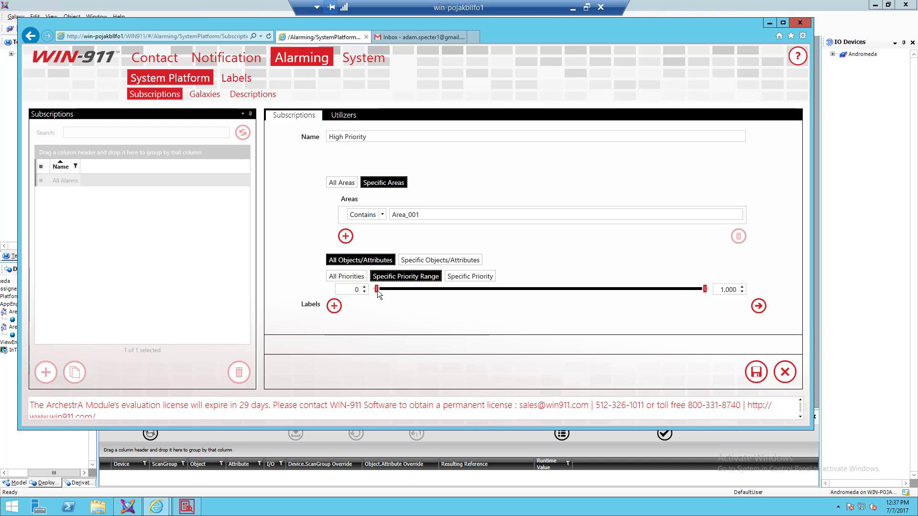
- Raise the minimum priority to 500 and pick the Safety label for the subscription
left_click_drag(407, 293, 538, 289)
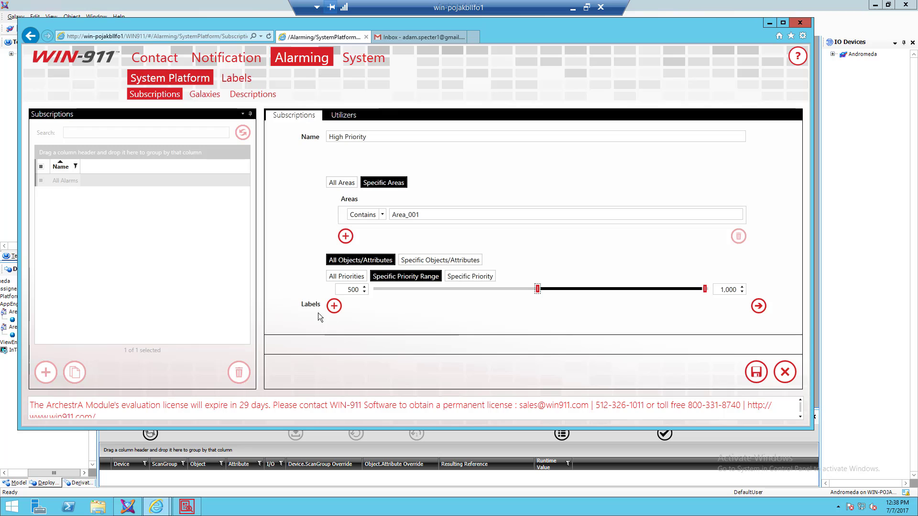
left_click(334, 306)
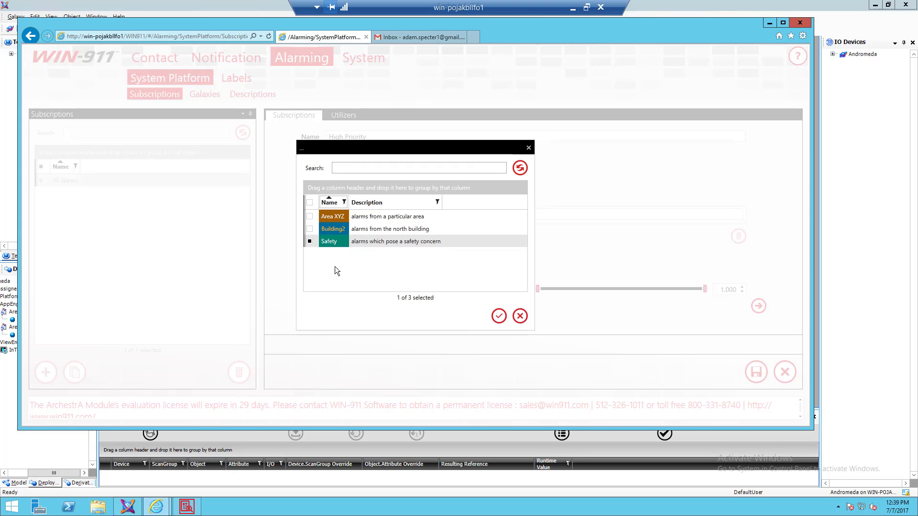
- Confirm the Safety label and save the High Priority subscription
left_click(499, 319)
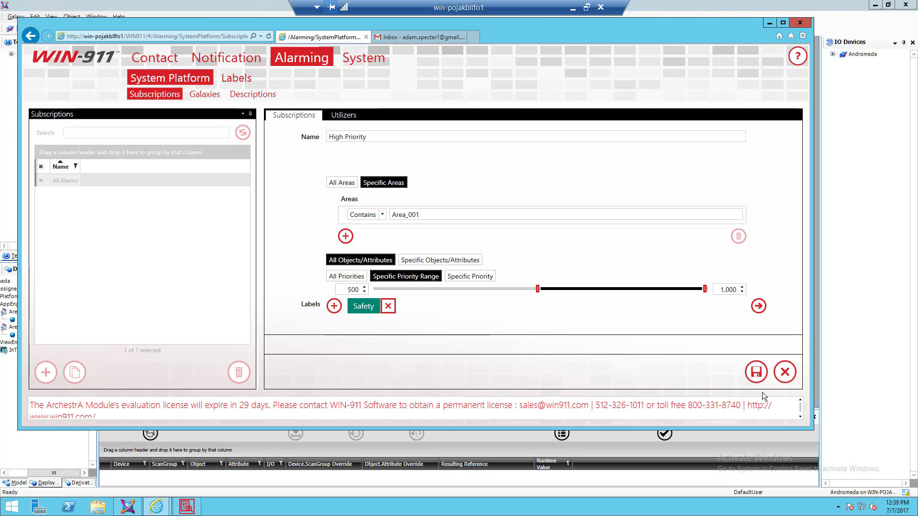
left_click(755, 373)
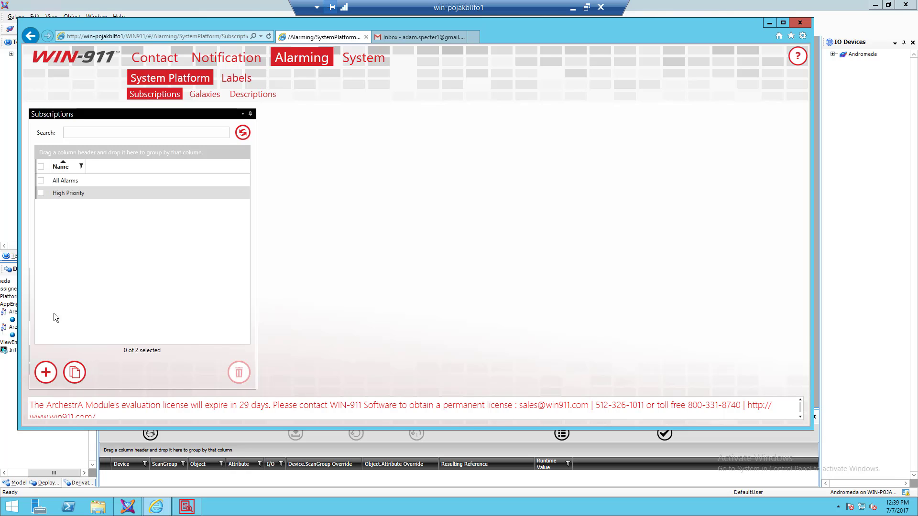
- Duplicate the All Alarms subscription to use as a starting point
left_click(43, 182)
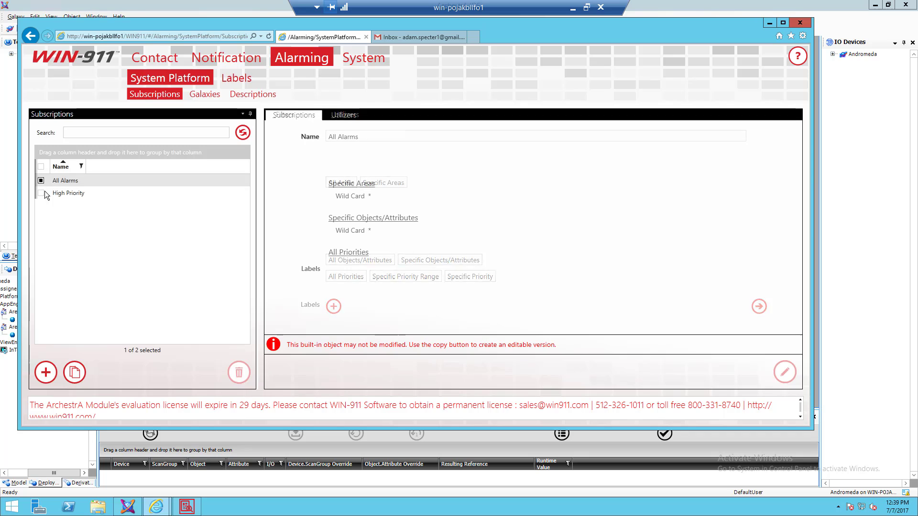
left_click(76, 378)
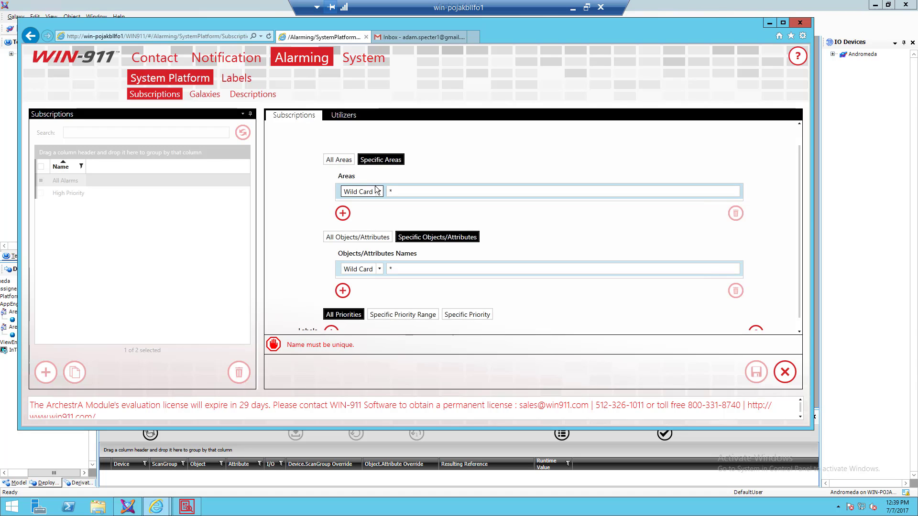
scroll(349, 157, "up", 1)
- Rename the copied subscription to 'All Others from Area_001'
left_click(369, 136)
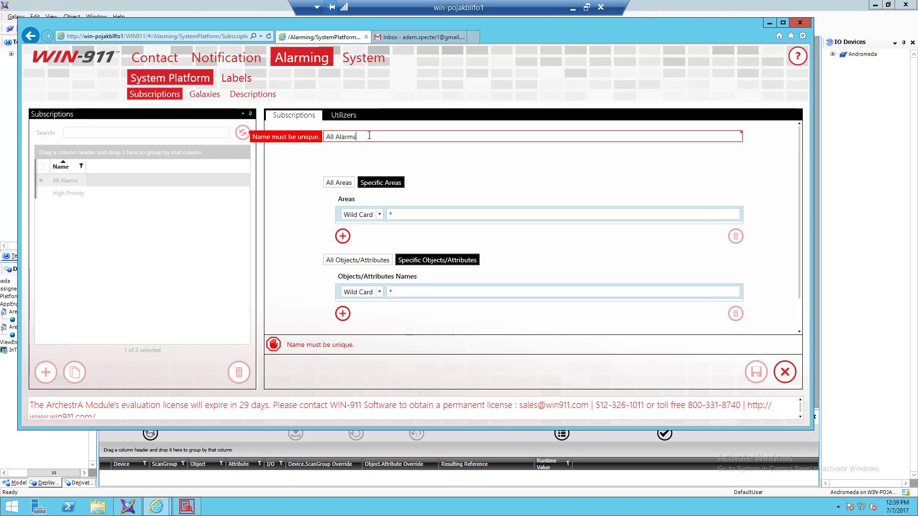
key("BackSpace")
key("BackSpace")
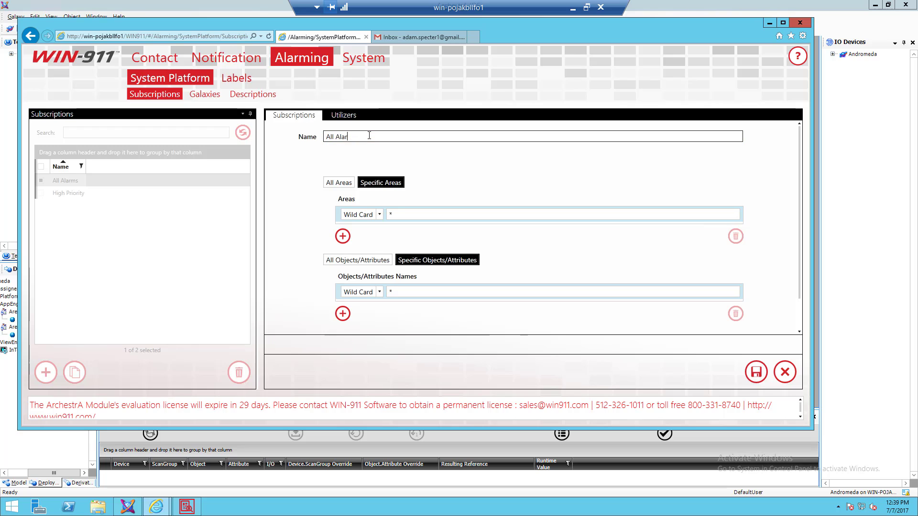
key("BackSpace")
key("BackSpace")
type("Others from Area")
key("BackSpace")
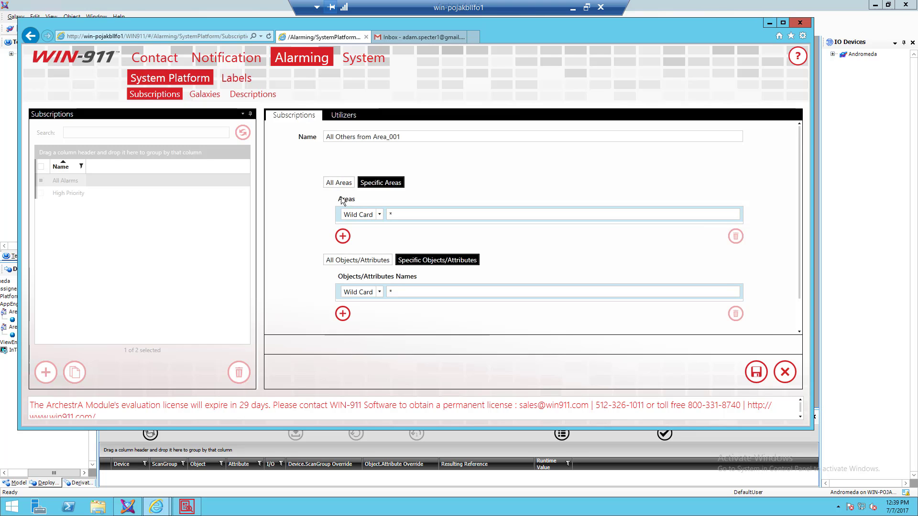
scroll(320, 162, "down", 1)
scroll(368, 212, "down", 1)
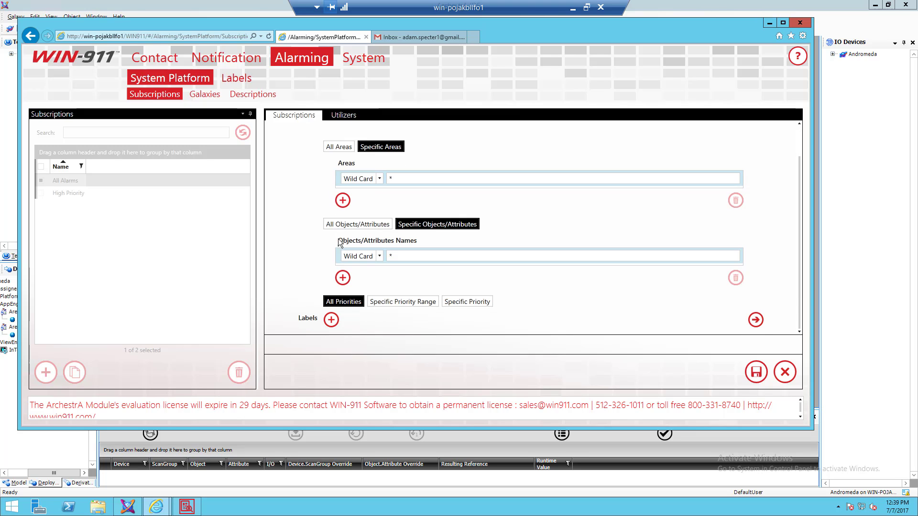
- Set area matching to Does Not Contain Area_002 and save the subscription
left_click(379, 180)
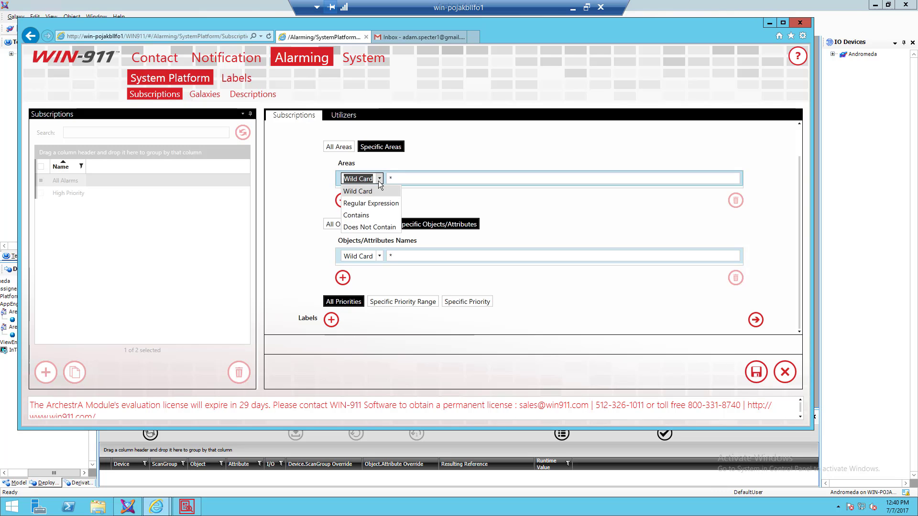
left_click(372, 229)
left_click(416, 176)
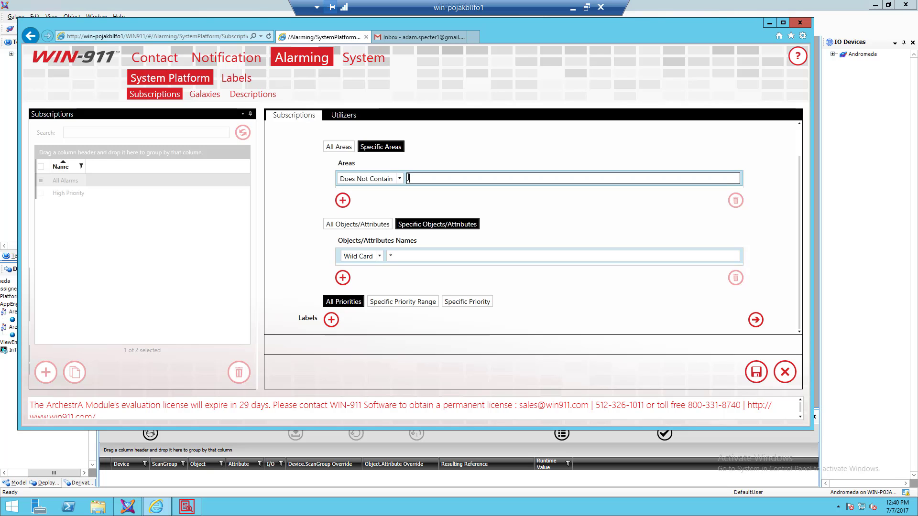
type("Ate")
type("rea")
type("_002")
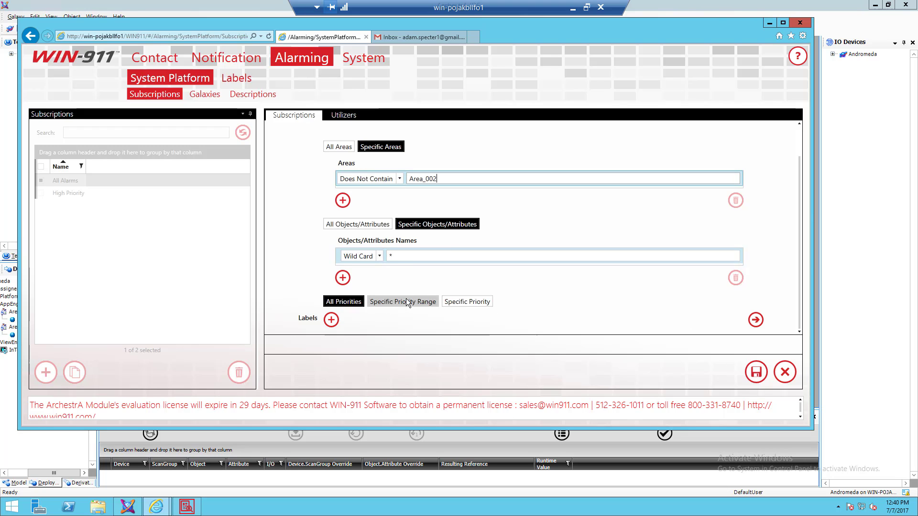
left_click(756, 374)
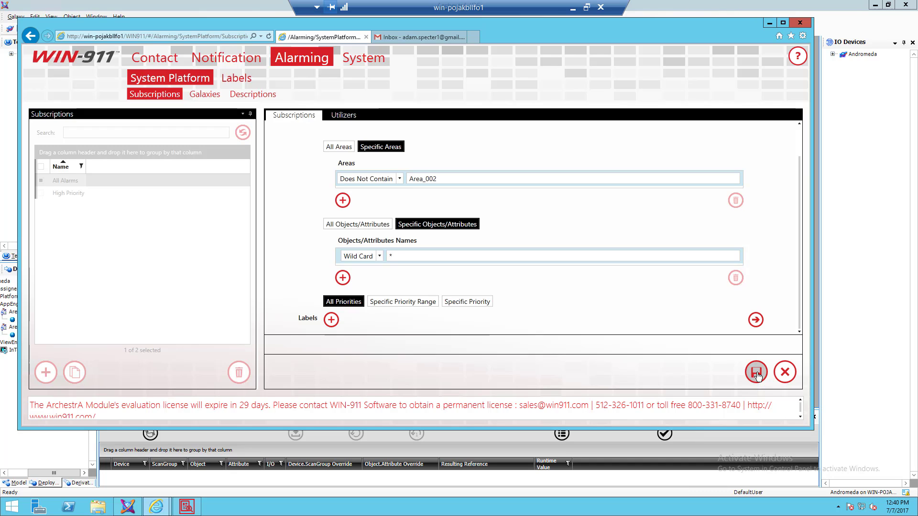
right_click(756, 373)
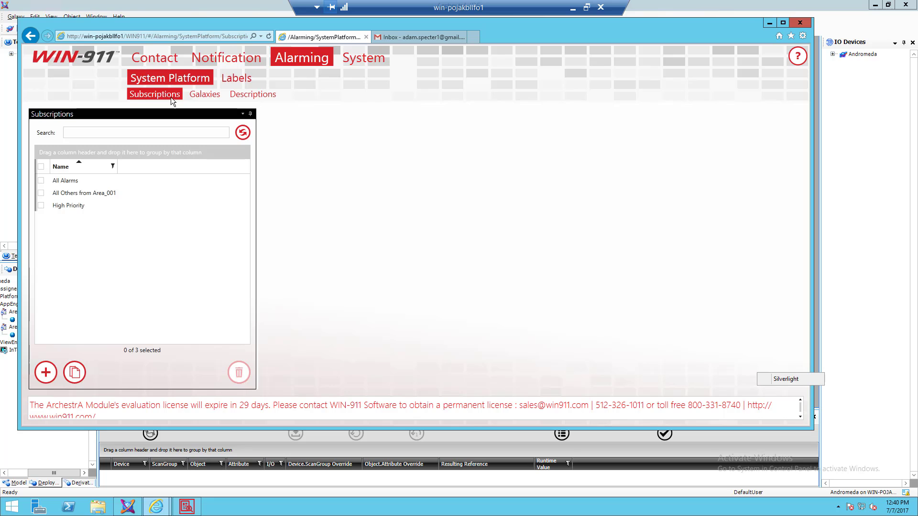
- Add a new galaxy connection, open its Connection Details, then switch to the ArchestrA IDE
left_click(203, 98)
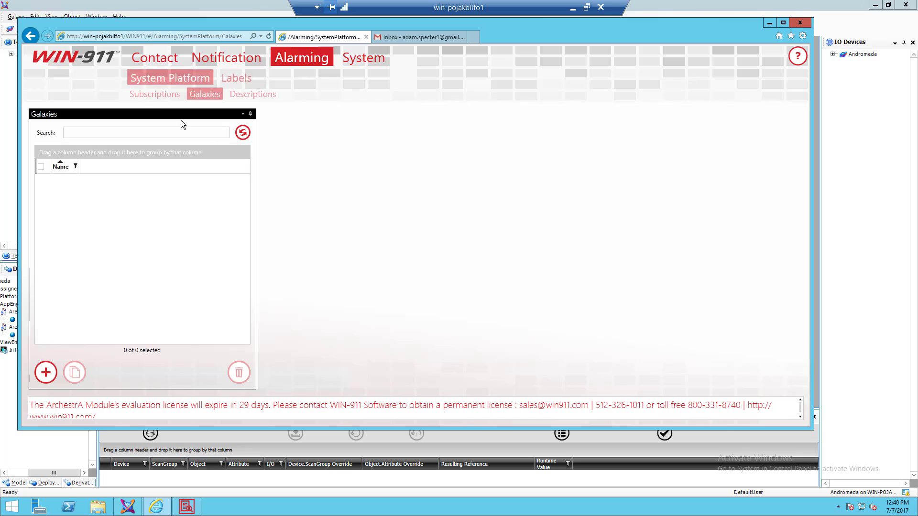
left_click(47, 373)
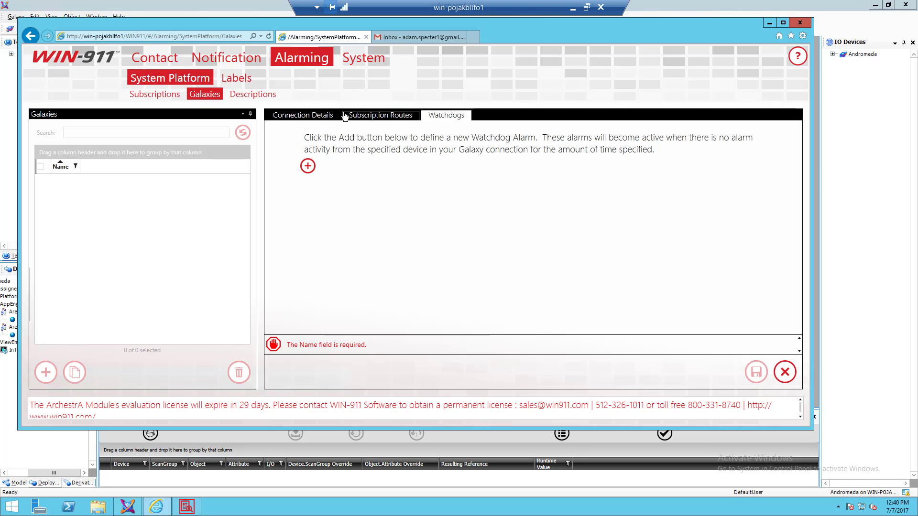
left_click(314, 119)
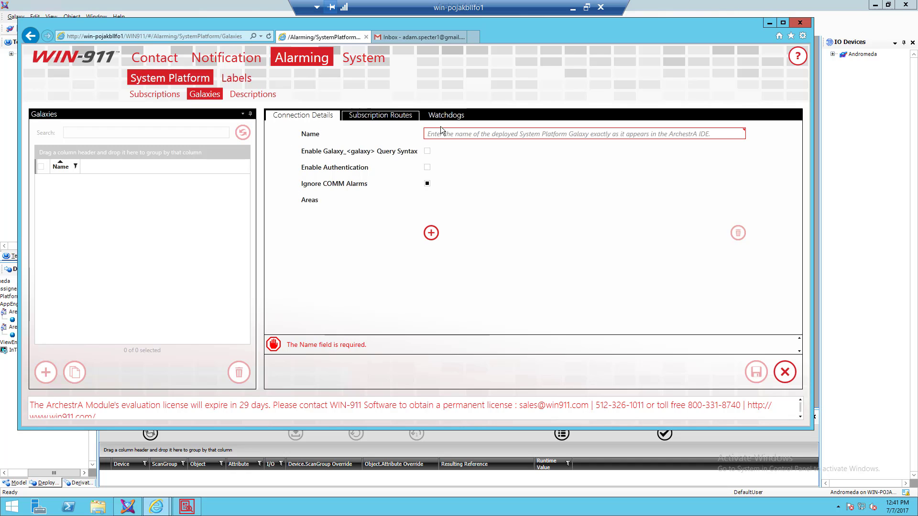
left_click(454, 135)
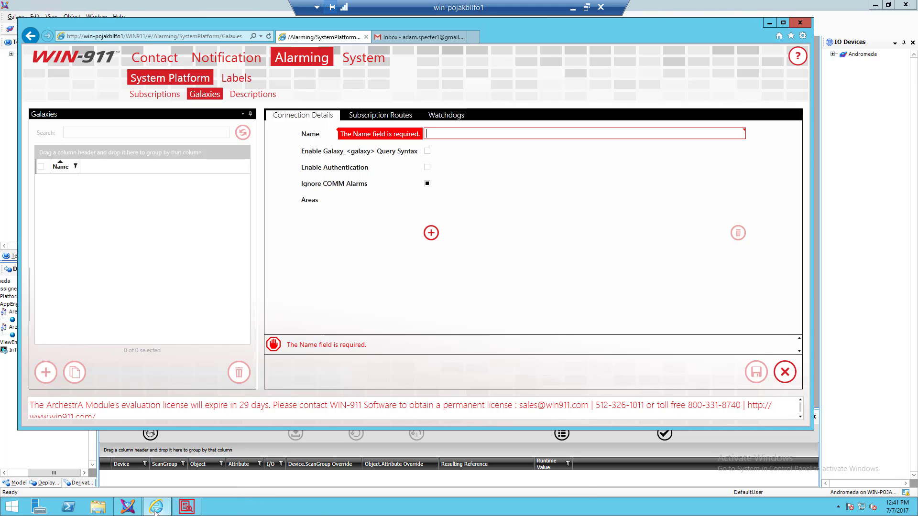
left_click(128, 507)
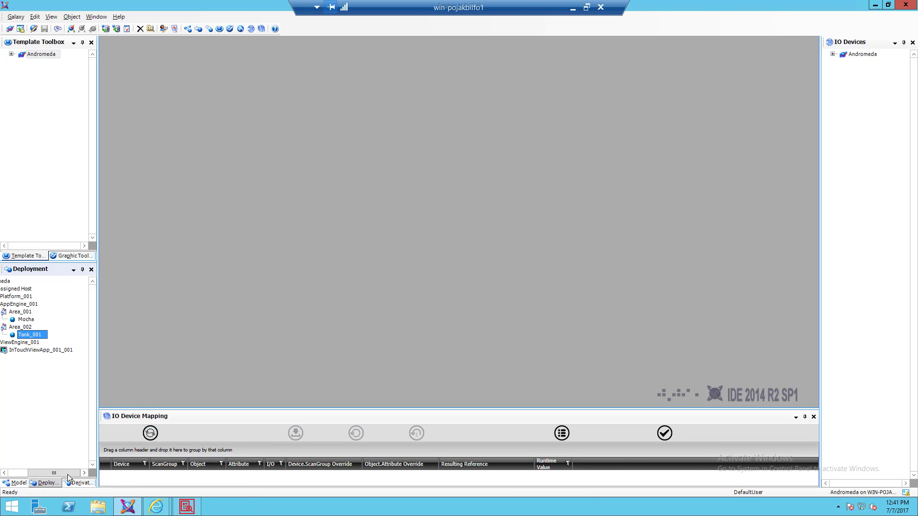
left_click_drag(46, 476, 5, 474)
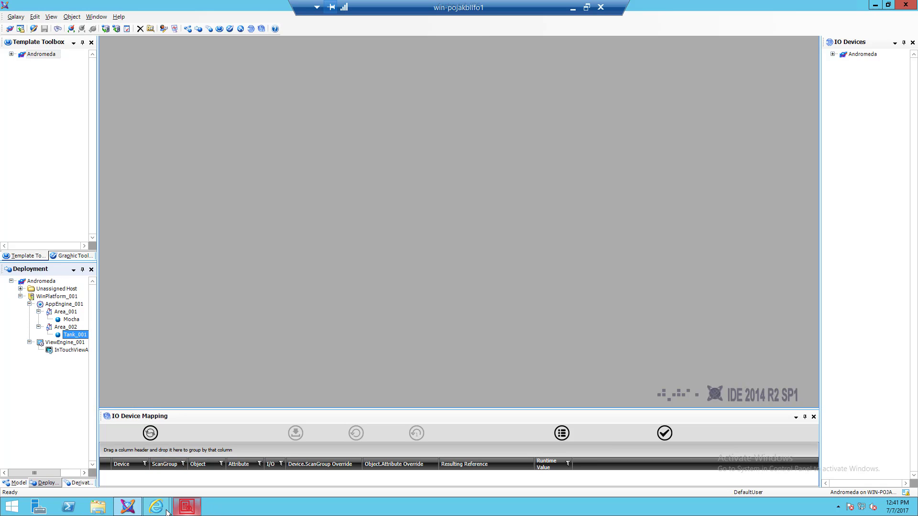
- Back in WIN-911, enter Andromeda as the new galaxy connection's name
mouse_move(163, 511)
left_click(113, 449)
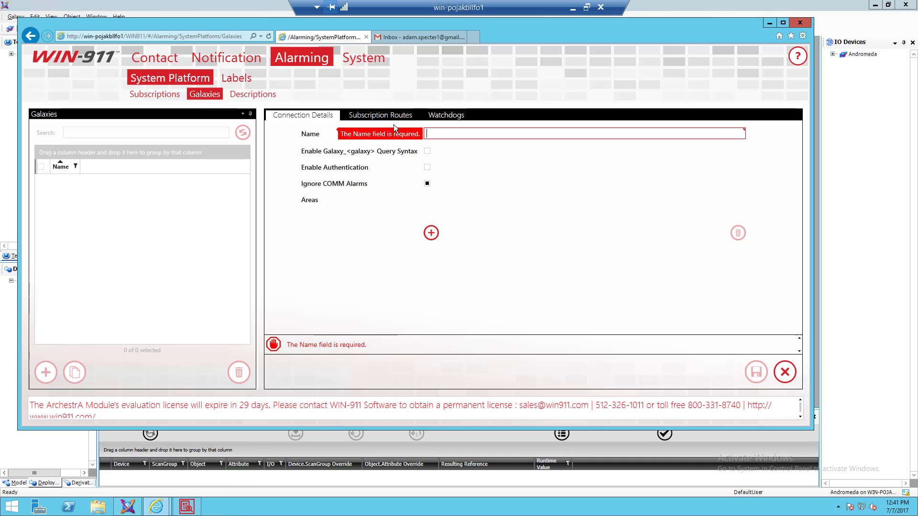
left_click(448, 132)
type("Andromeda")
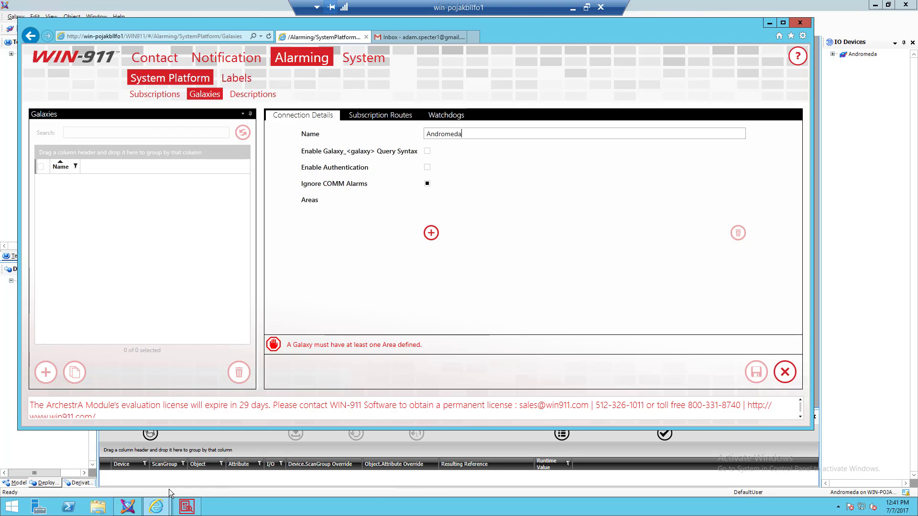
mouse_move(159, 510)
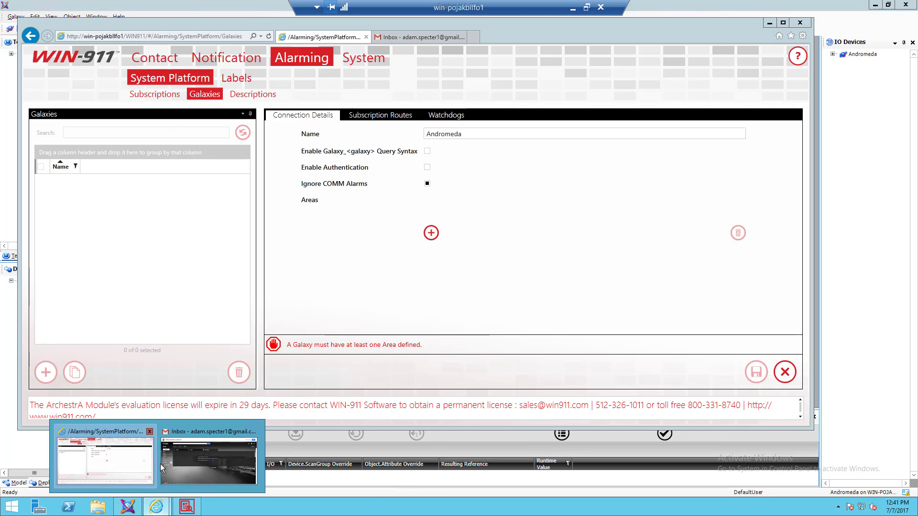
- Check WinPlatform_001's alarm provider settings in the ArchestrA IDE, then close them
left_click(137, 512)
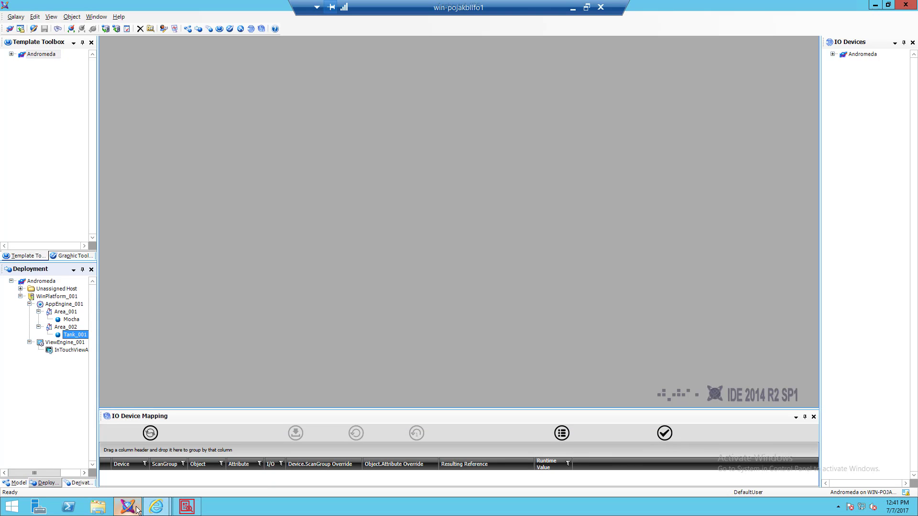
double_click(53, 297)
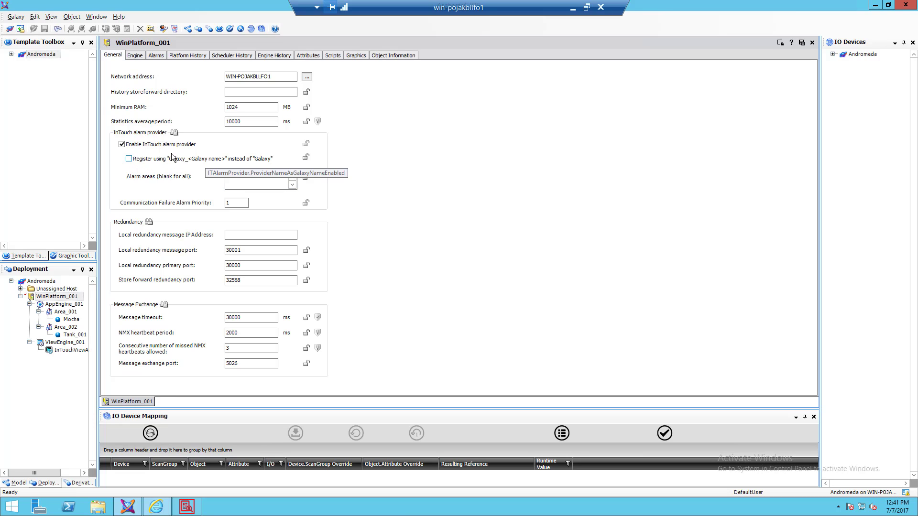
left_click(812, 42)
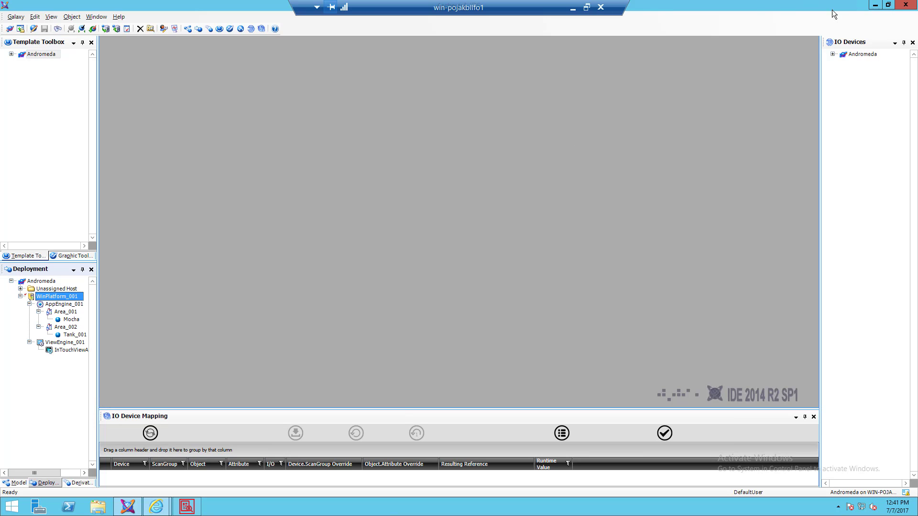
left_click(154, 510)
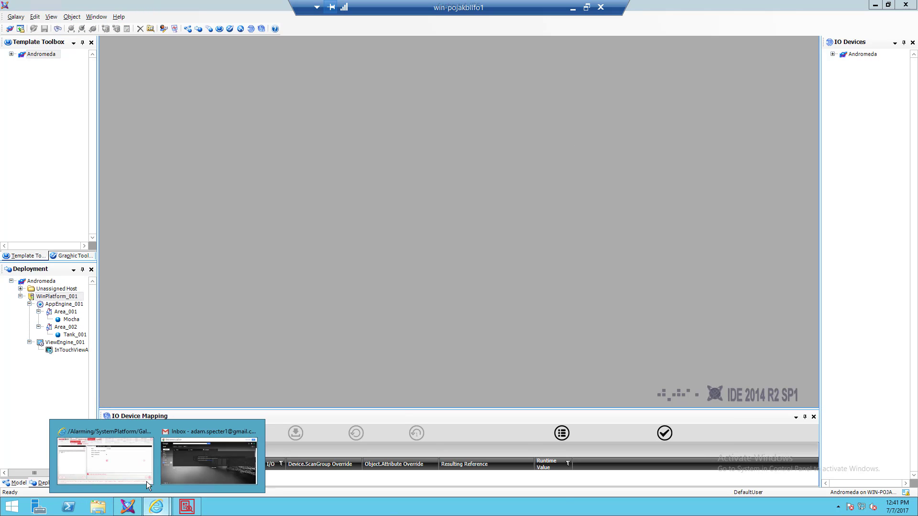
- Leave Enable Authentication off for Andromeda and turn on Ignore COMM Alarms
left_click(126, 460)
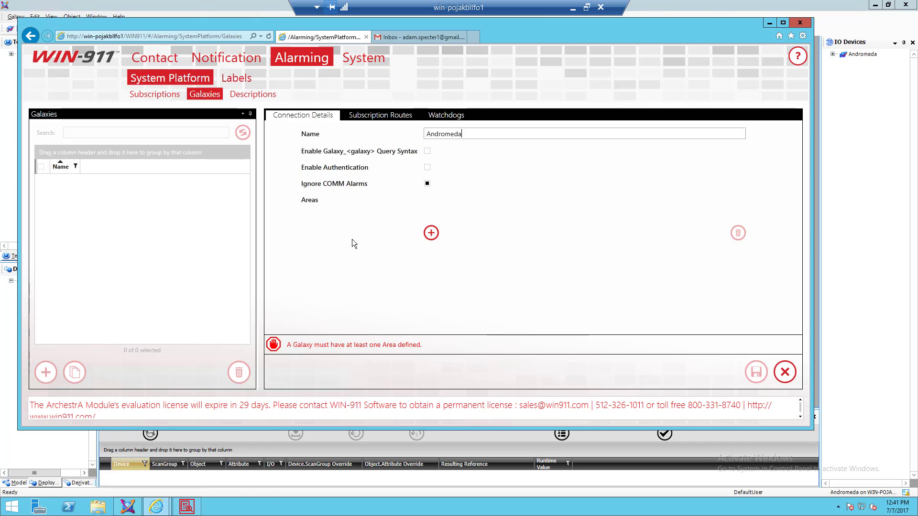
left_click(426, 168)
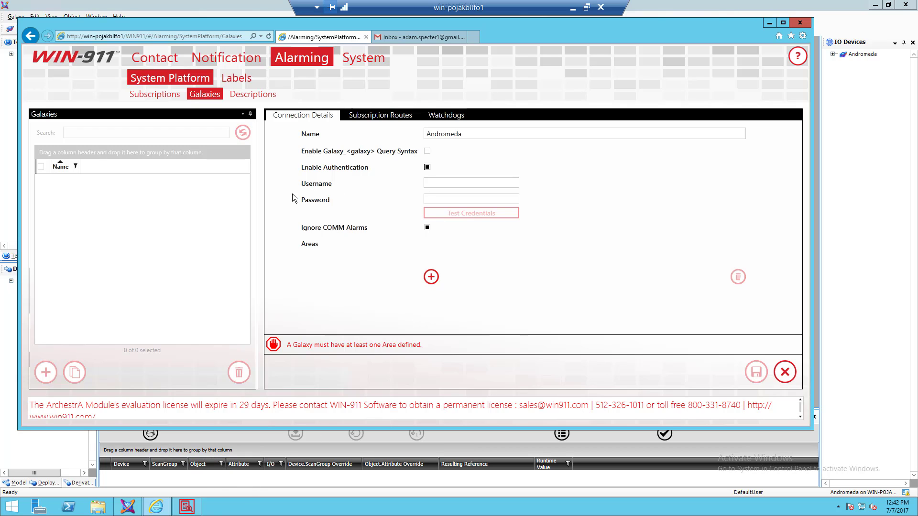
left_click(442, 183)
left_click(427, 167)
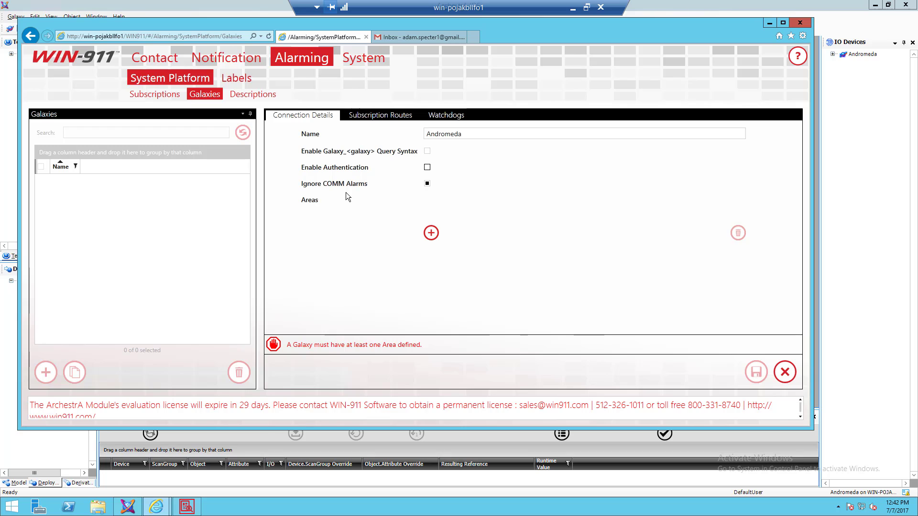
left_click(427, 184)
- Add Area_001 and Area_002 to the Andromeda galaxy's area list
left_click(432, 233)
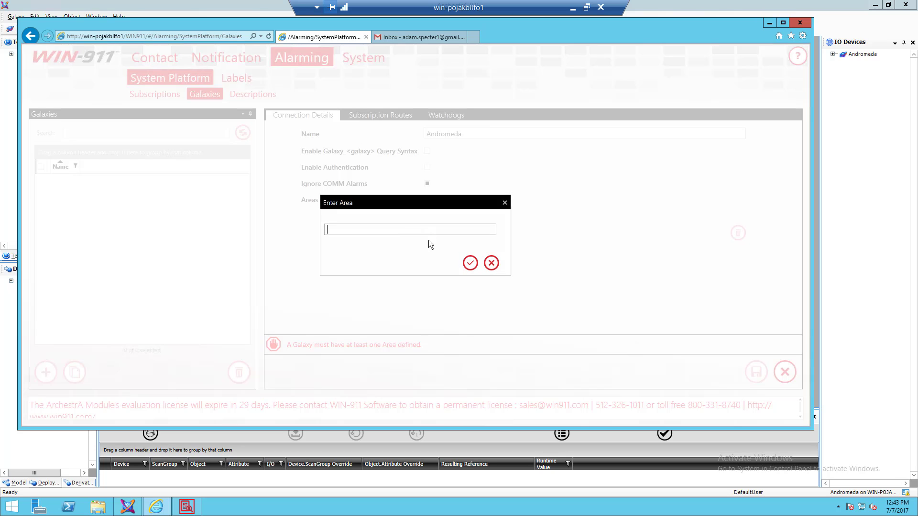
left_click(491, 263)
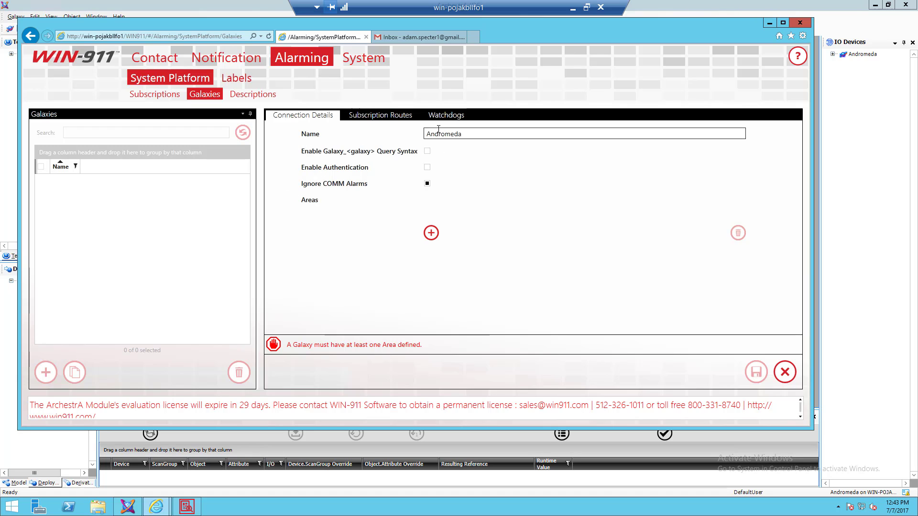
left_click(431, 234)
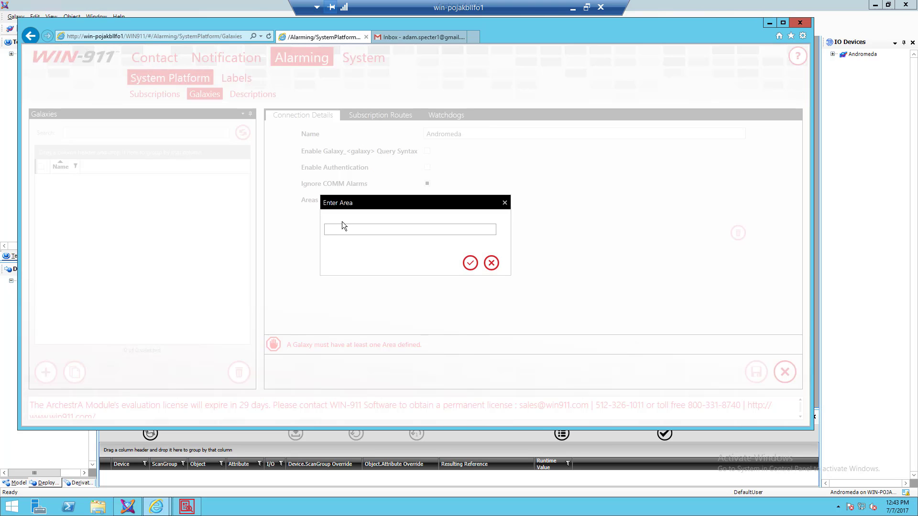
left_click(353, 231)
left_click(469, 263)
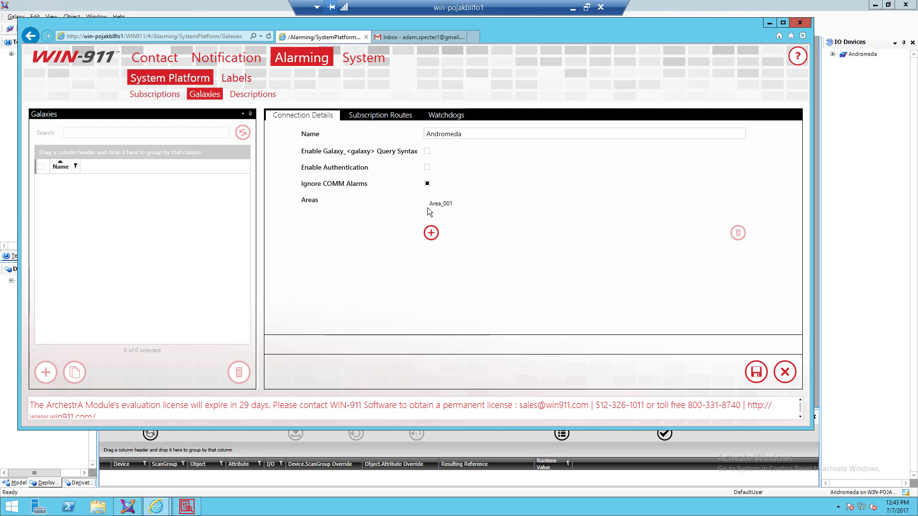
left_click(430, 234)
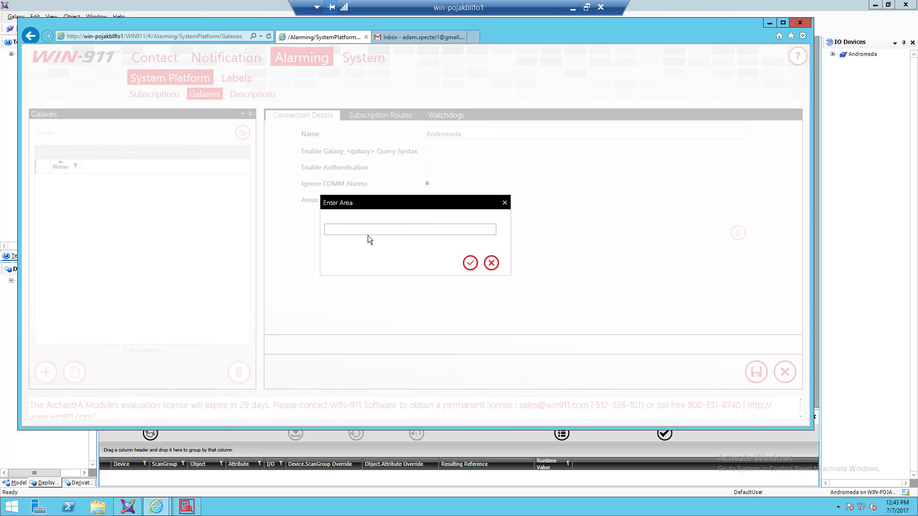
type("Area_002")
left_click(470, 263)
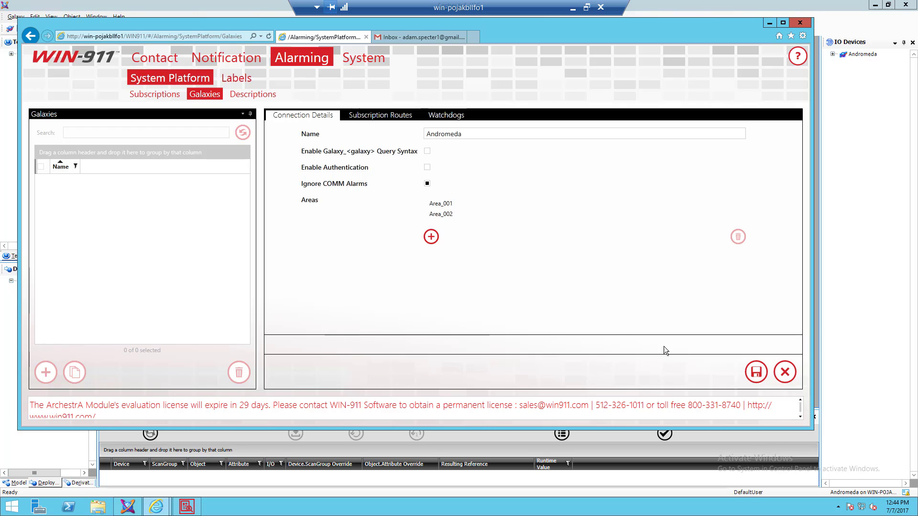
- Open Subscription Routes, review the Notification Strategies list, and return to the galaxy
left_click(378, 117)
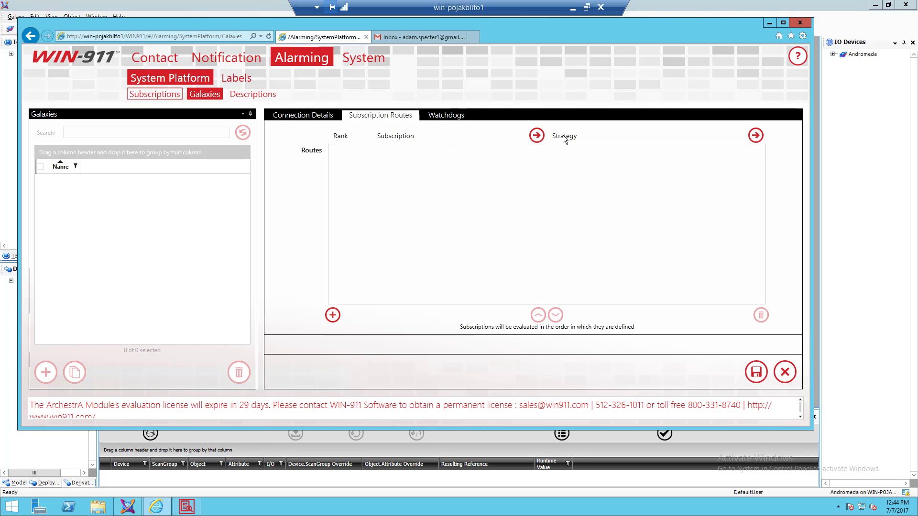
mouse_move(239, 61)
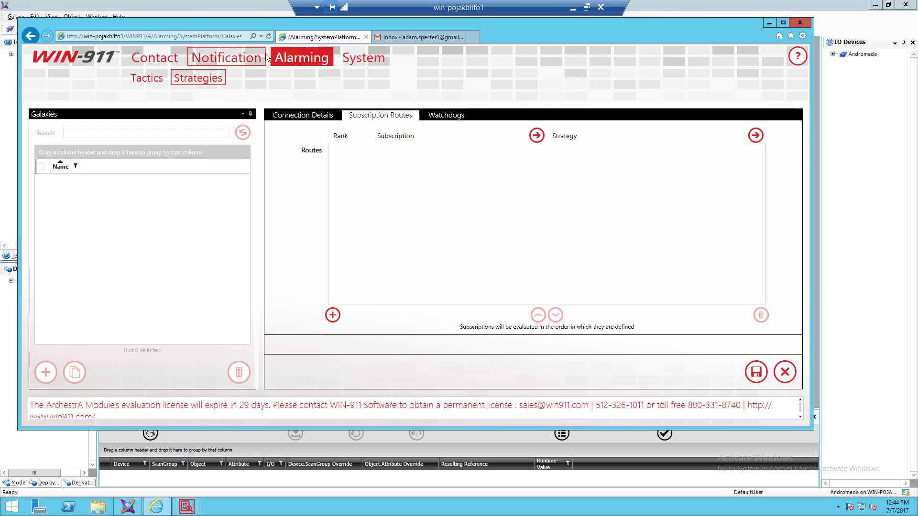
left_click(220, 61)
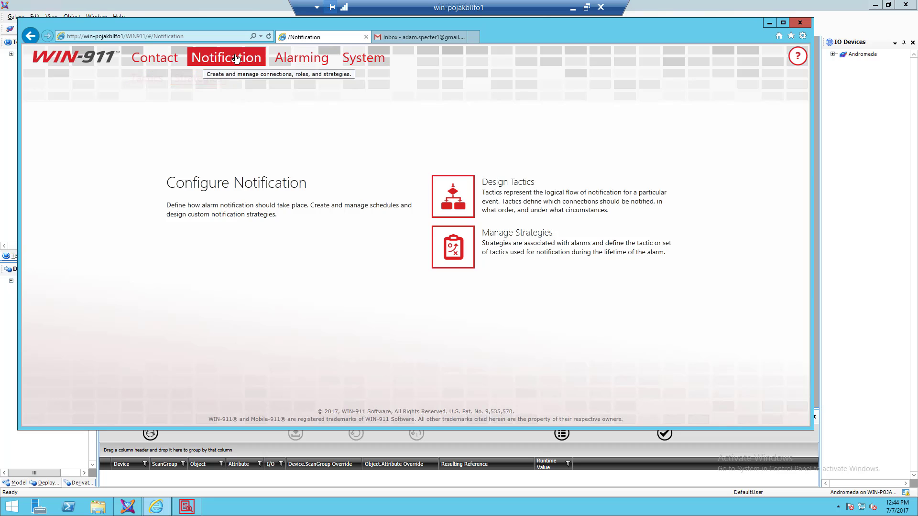
left_click(192, 79)
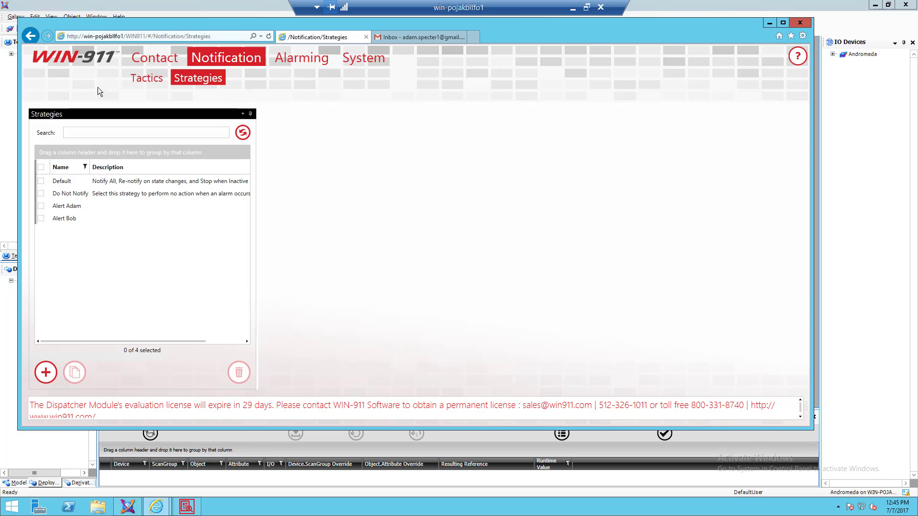
left_click(30, 37)
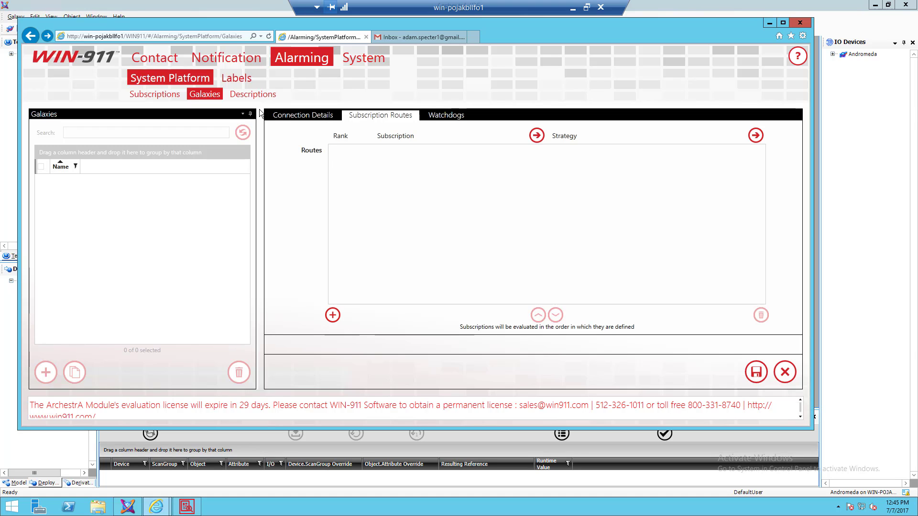
- Add route 1 sending High Priority alarms to the first personal alert strategy
left_click(333, 315)
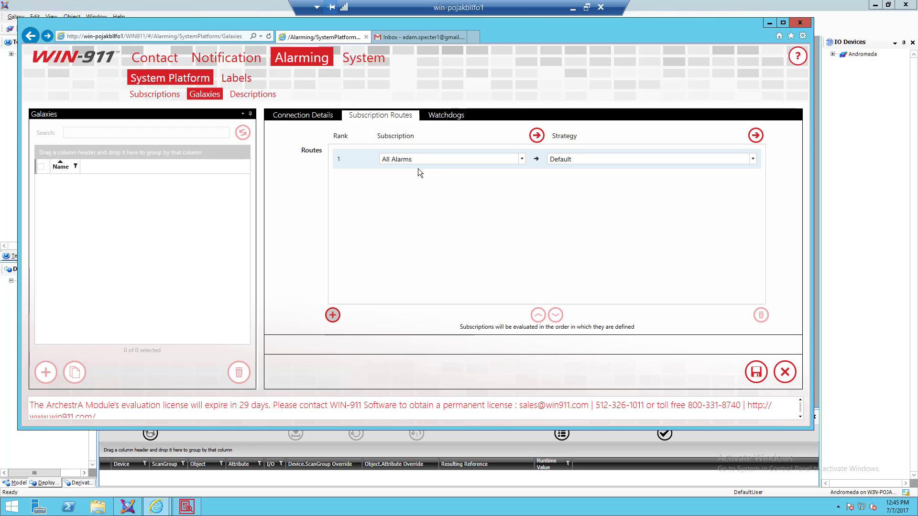
left_click(151, 98)
left_click(522, 159)
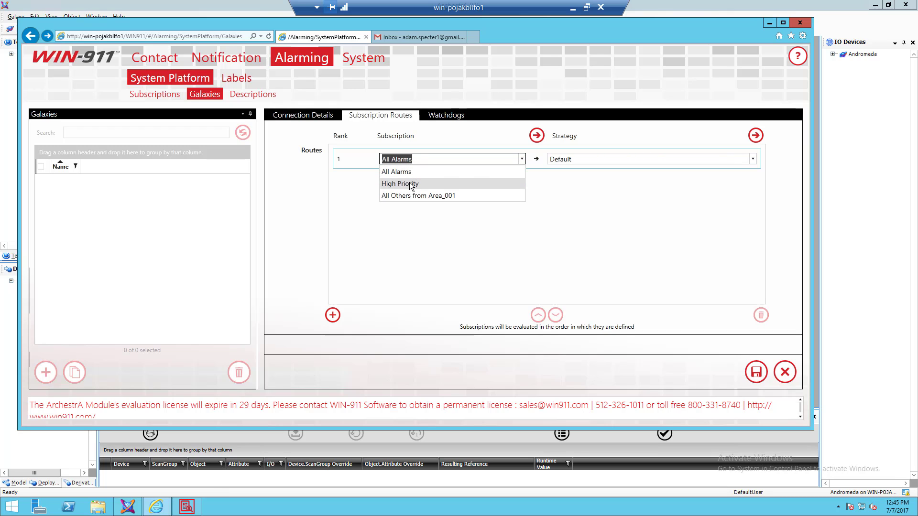
left_click(409, 185)
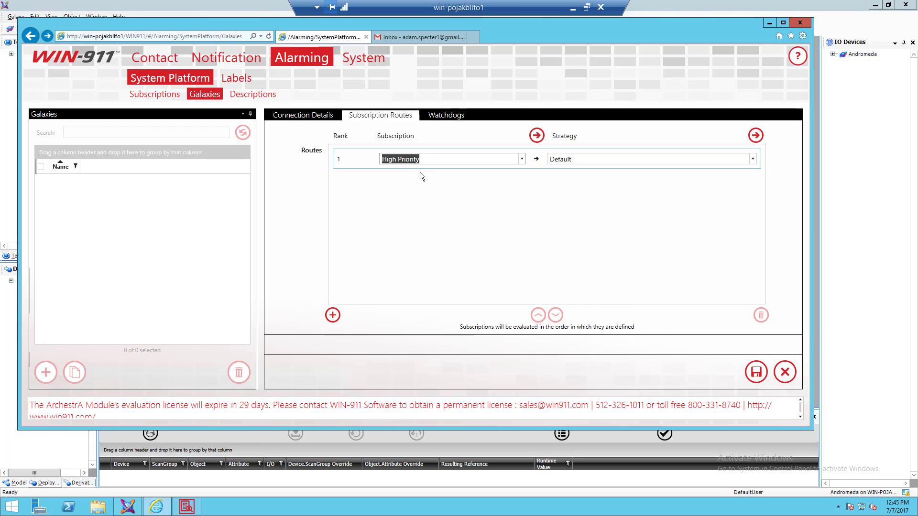
left_click(752, 160)
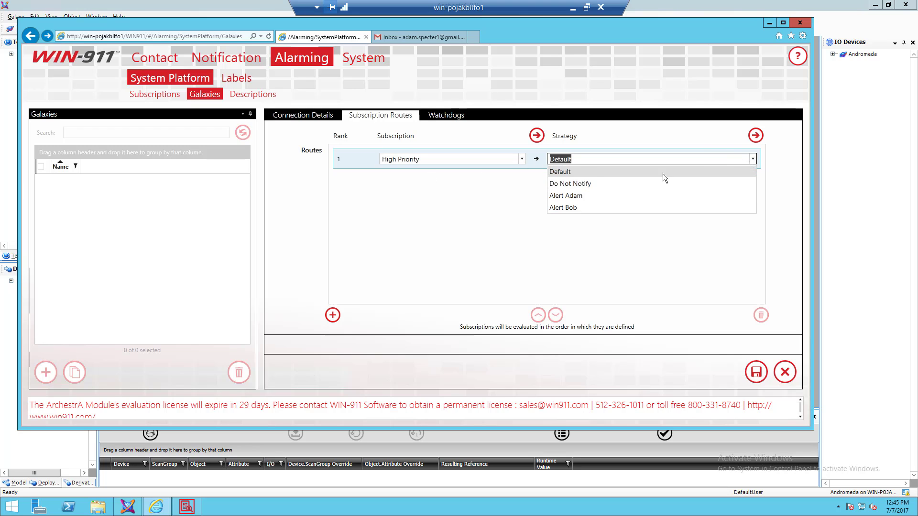
left_click(566, 196)
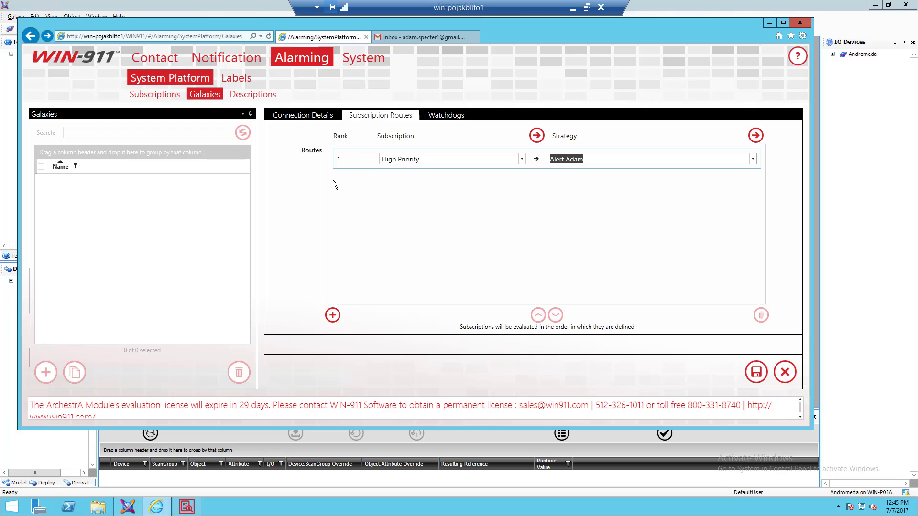
- Add route 2 sending All Others from Area_001 to the second personal alert strategy
left_click(332, 315)
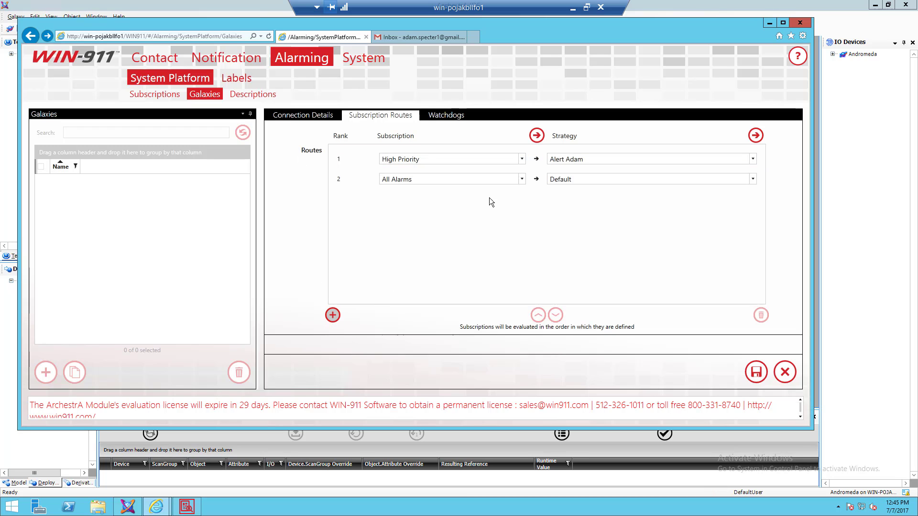
left_click(521, 180)
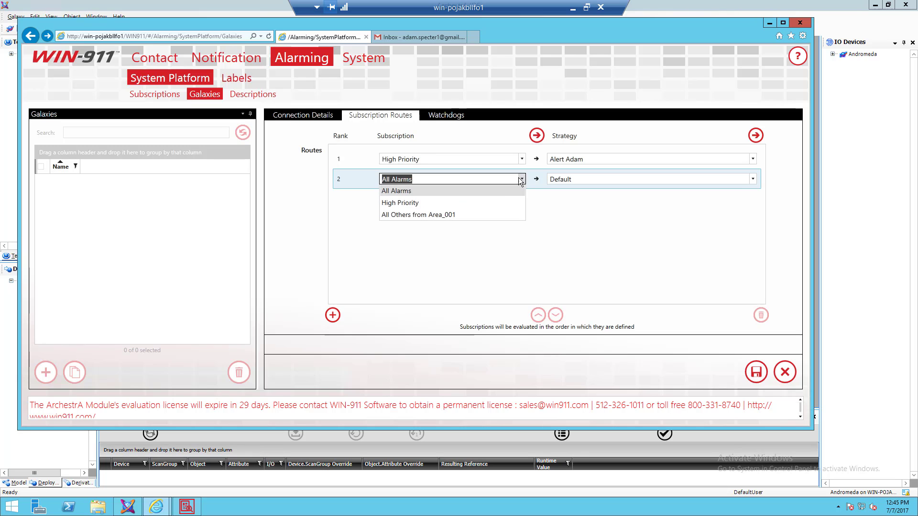
left_click(438, 216)
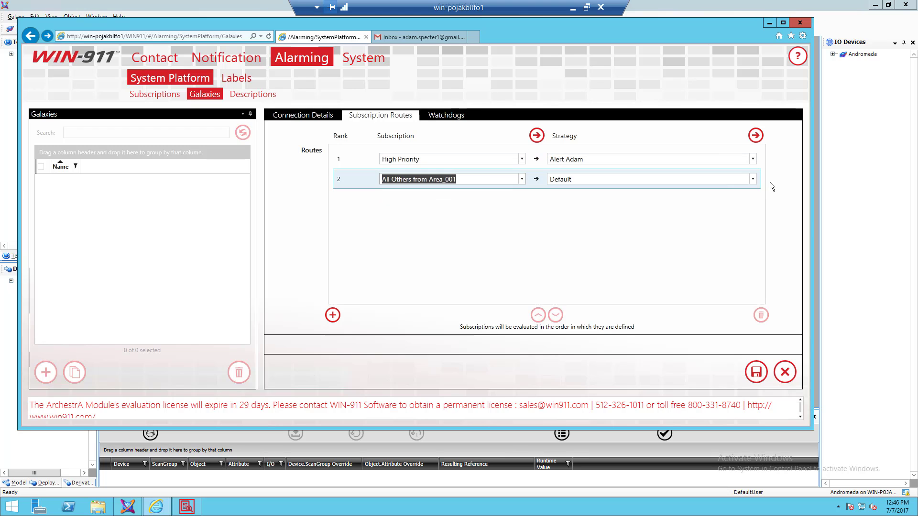
left_click(753, 179)
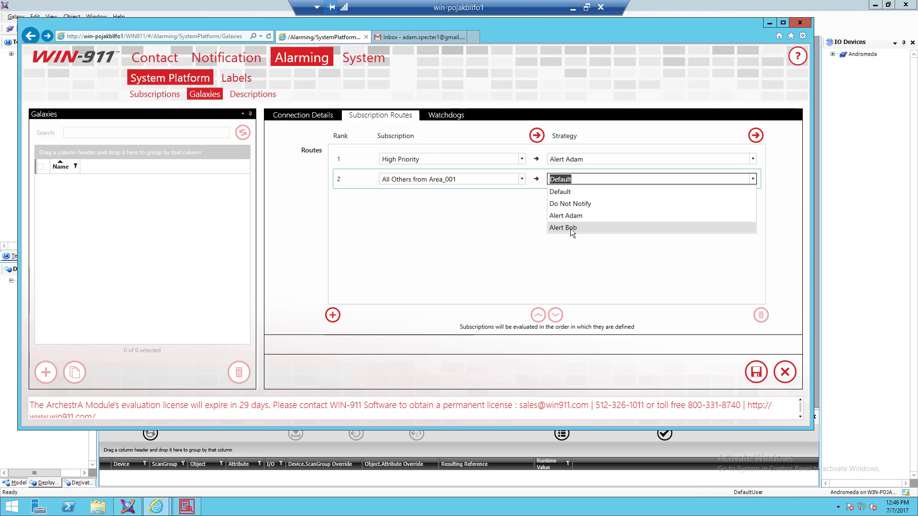
left_click(571, 228)
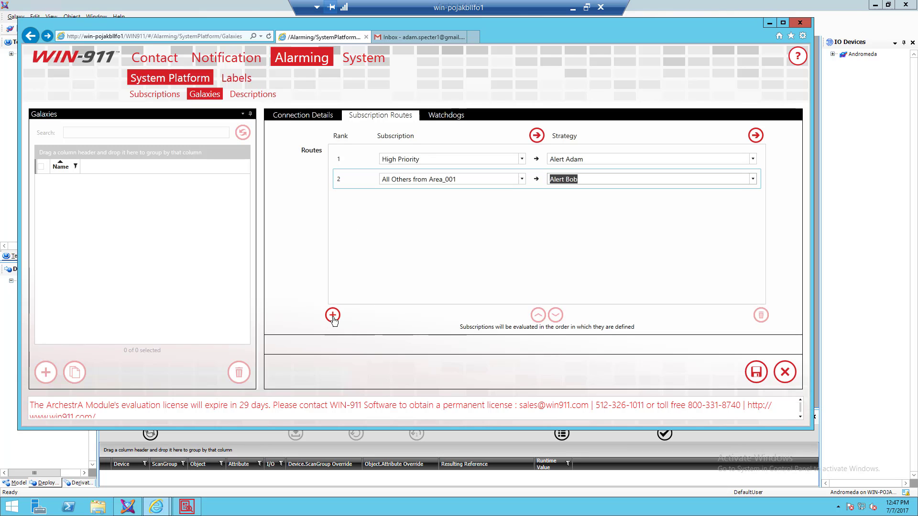
left_click(363, 177)
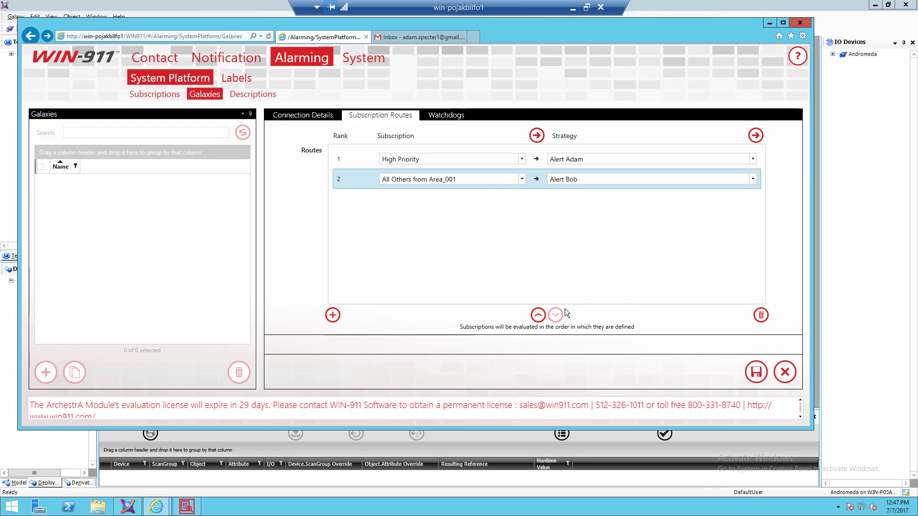
left_click(538, 315)
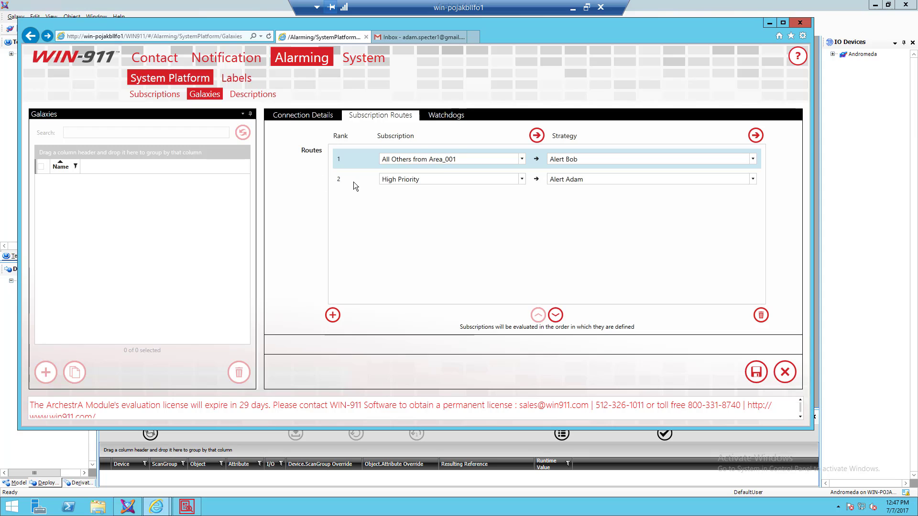
left_click(554, 314)
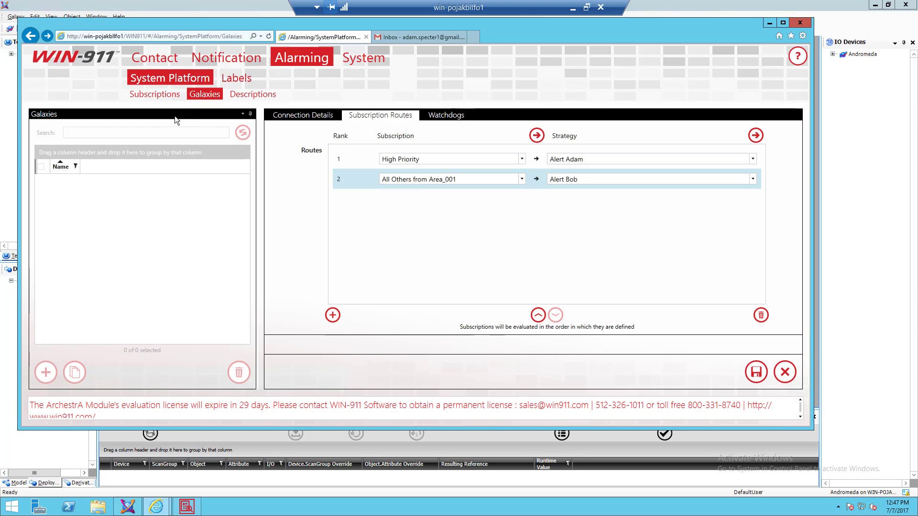
- View the Andromeda galaxy's empty Watchdogs tab, briefly revisiting Subscription Routes
left_click(445, 117)
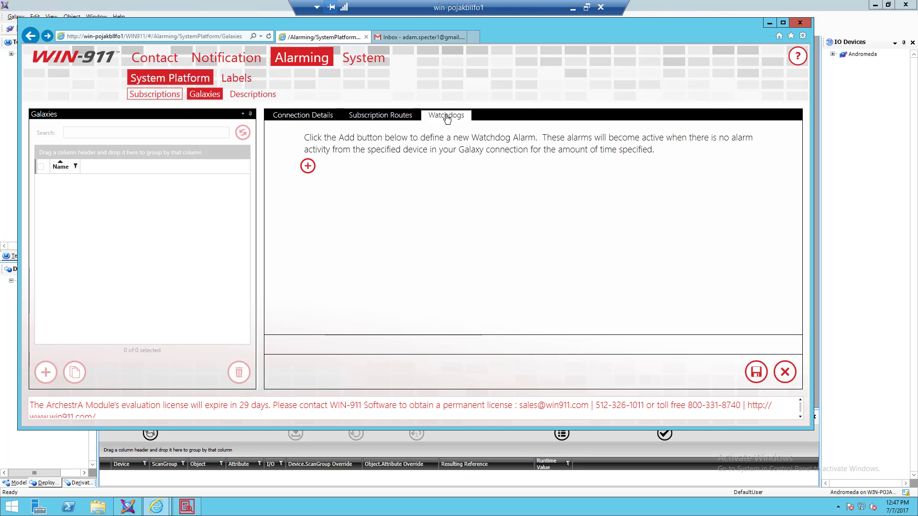
left_click(372, 119)
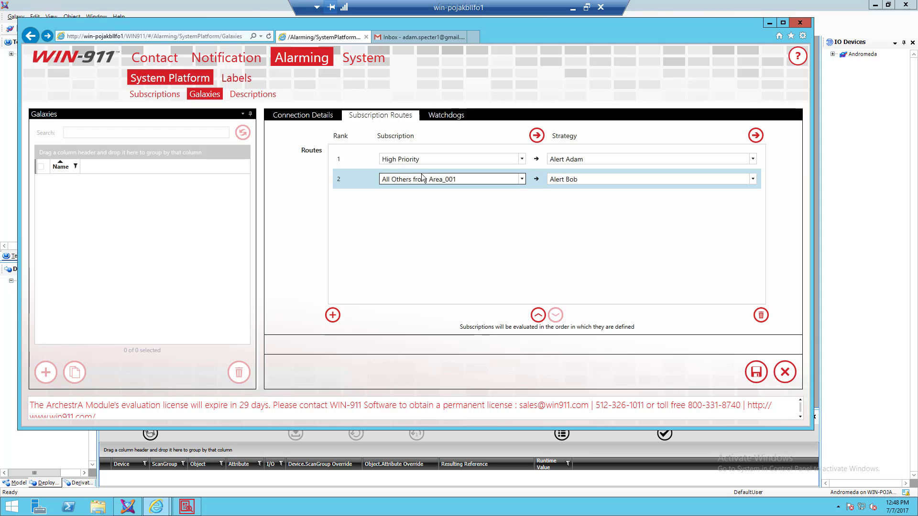
left_click(439, 119)
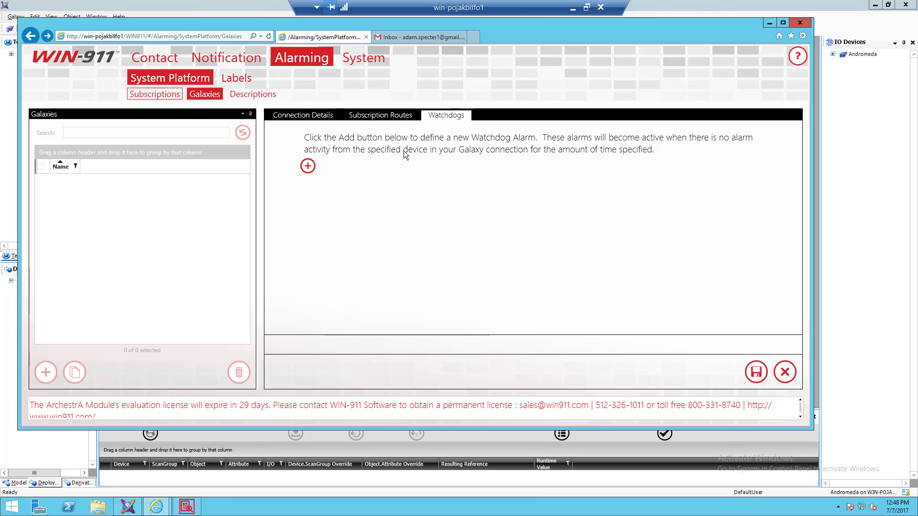
- Add a new watchdog named Heart Beat with the description 'has spotted'
left_click(308, 169)
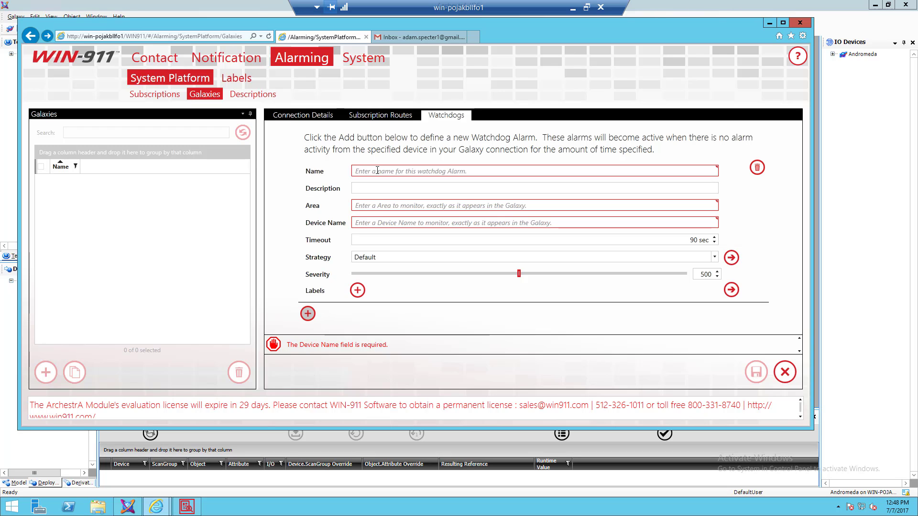
left_click(376, 170)
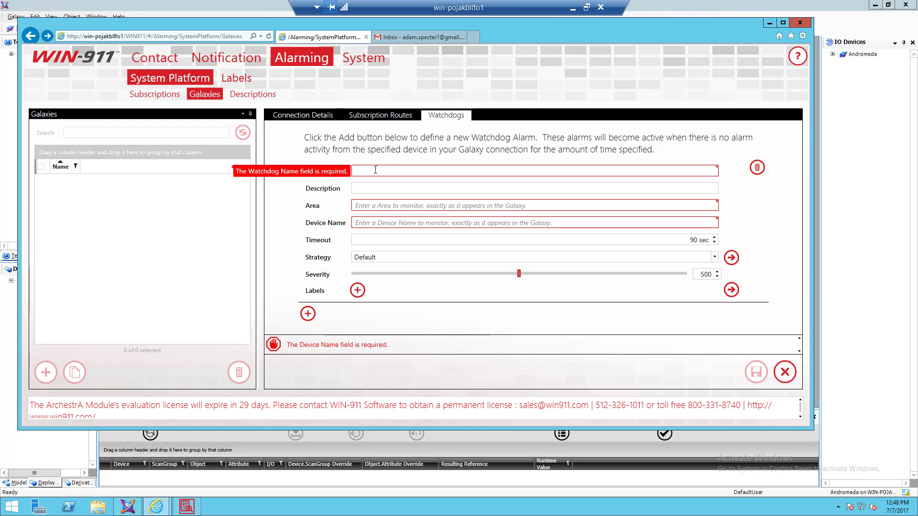
type("Heart")
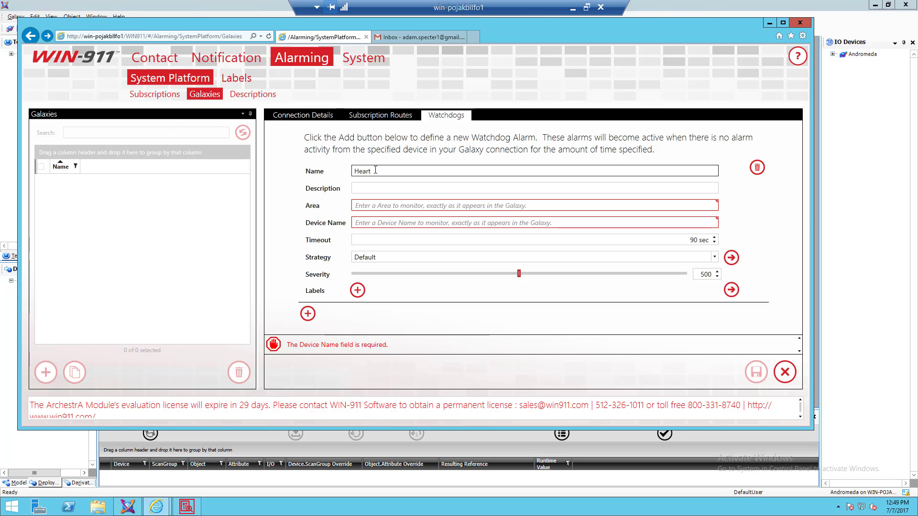
type(" Beat")
left_click(372, 187)
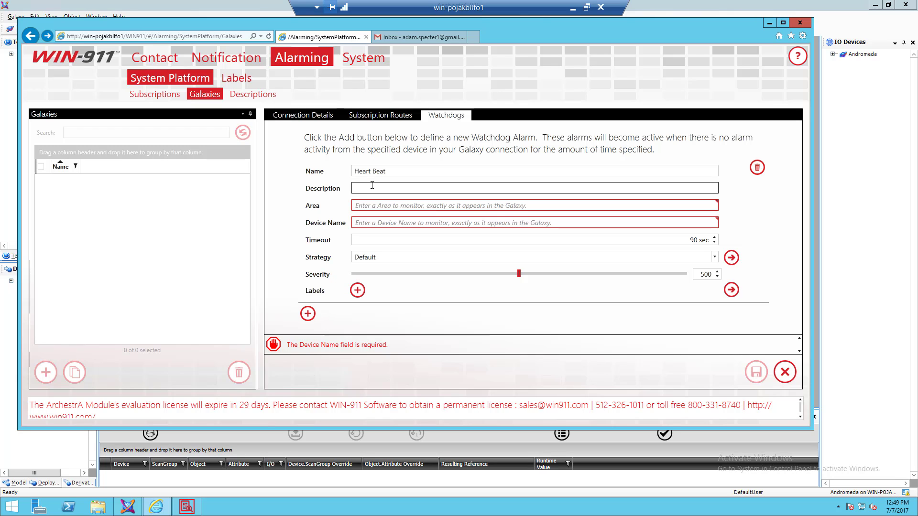
type("H")
key("BackSpace")
type("Hea")
key("BackSpace")
key("BackSpace")
key("BackSpace")
type("has spotted")
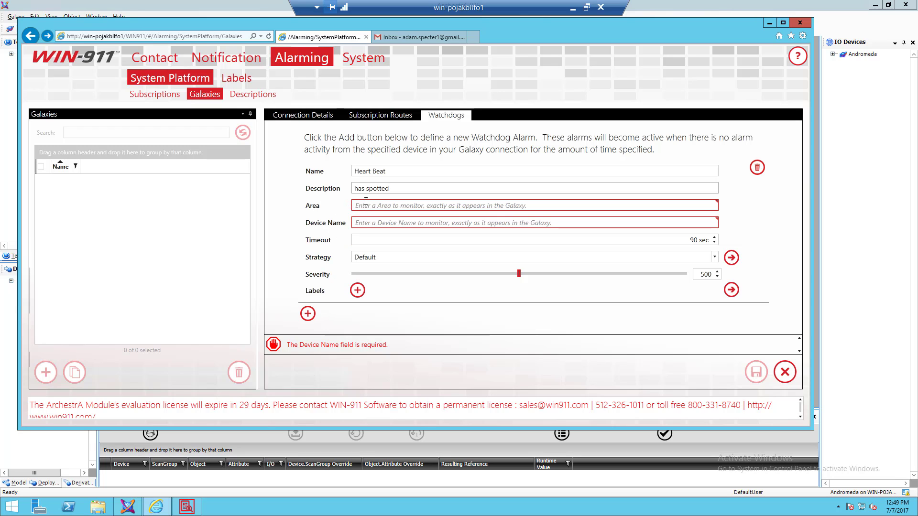
- Set the watchdog's area to Area_002 and start on its device name
left_click(379, 207)
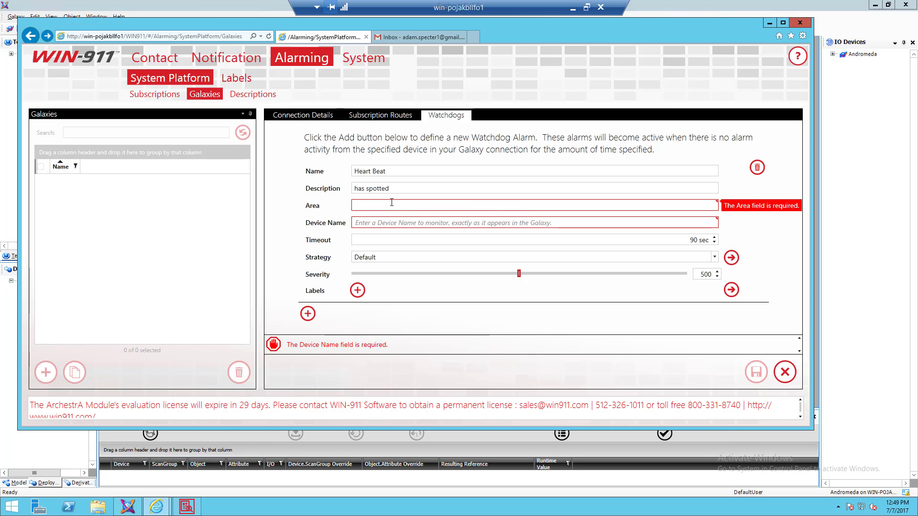
type("Area")
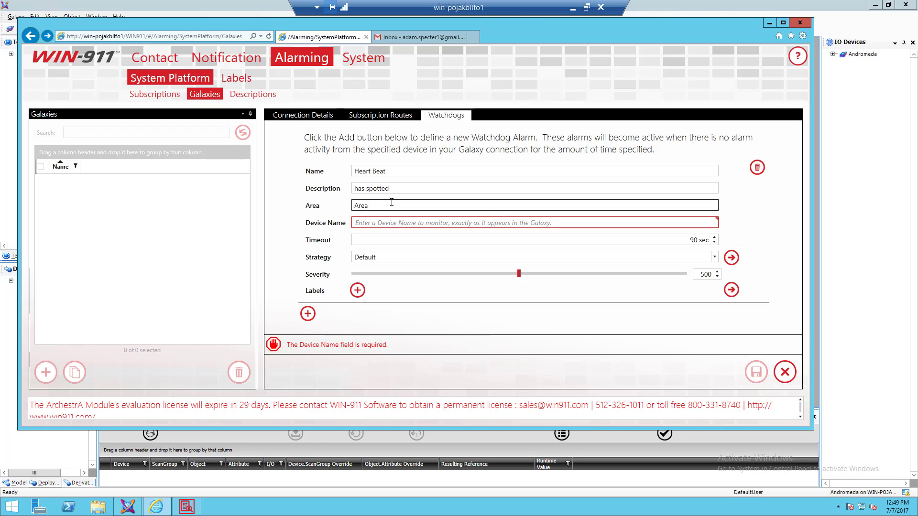
type("_002")
left_click(362, 223)
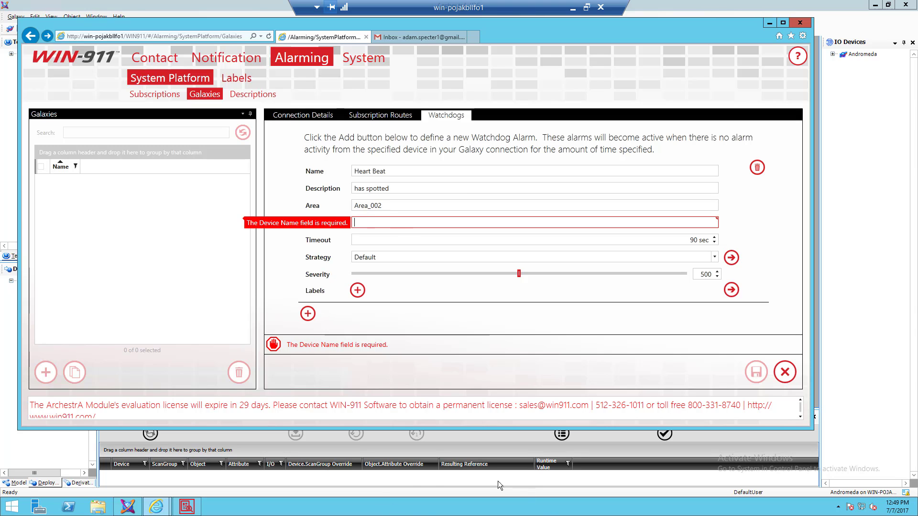
- In ArchestrA IDE, open Tank_001 from the Deployment tree and select its OnOff attribute
left_click(128, 506)
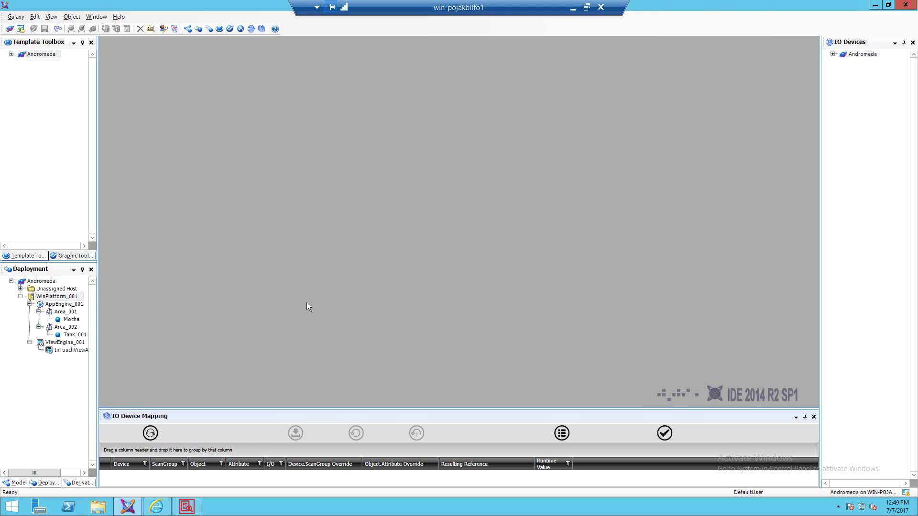
left_click(71, 336)
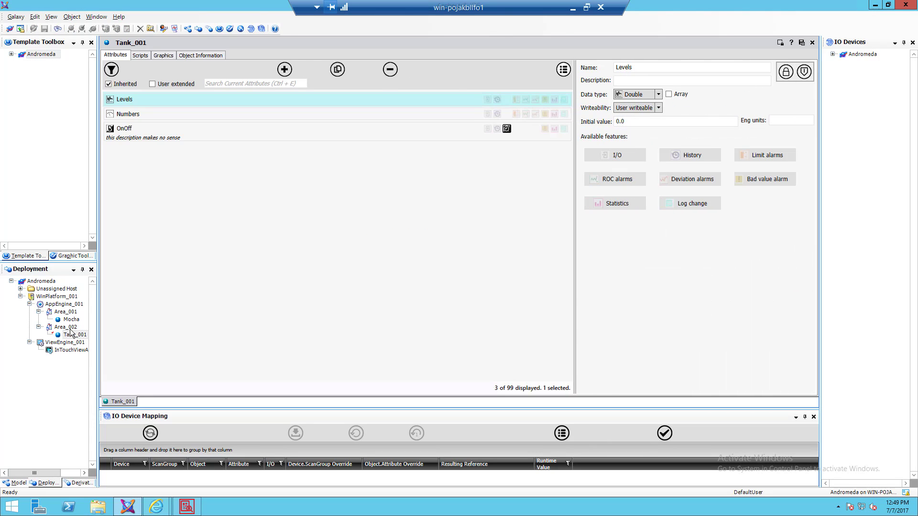
left_click(128, 136)
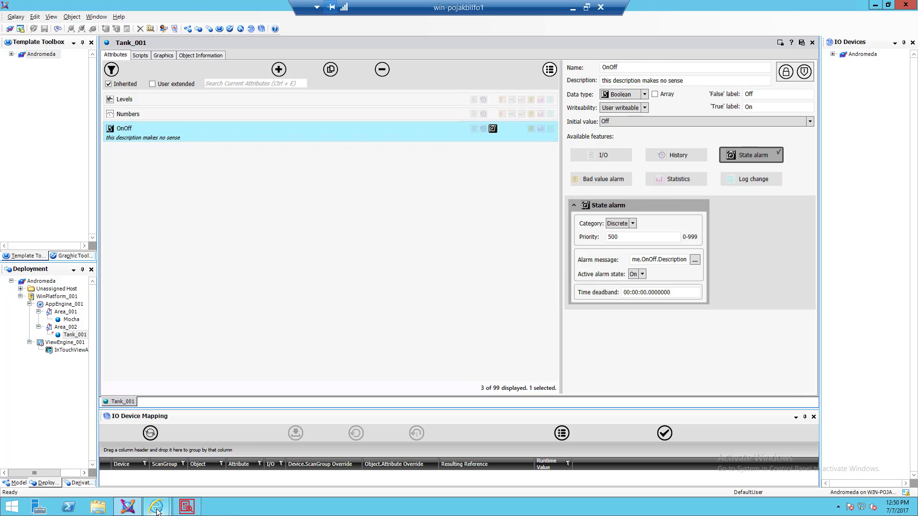
- Enter OnOff as the Heart Beat watchdog's device name, then go back to ArchestrA IDE
mouse_move(157, 510)
left_click(90, 458)
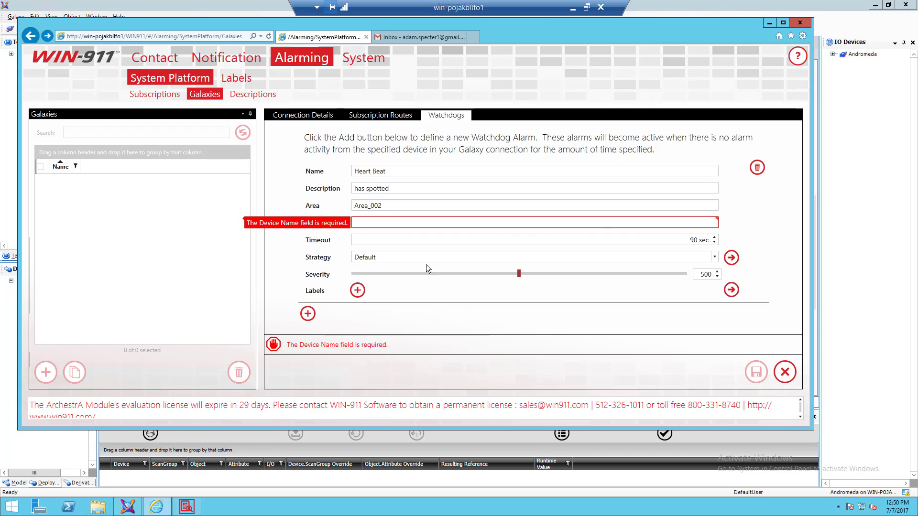
left_click(447, 224)
type("OnOff")
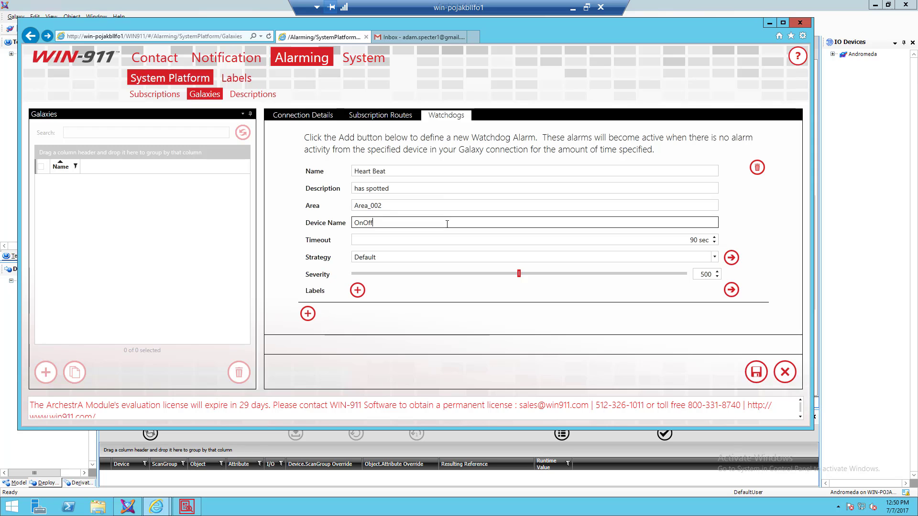
left_click(283, 153)
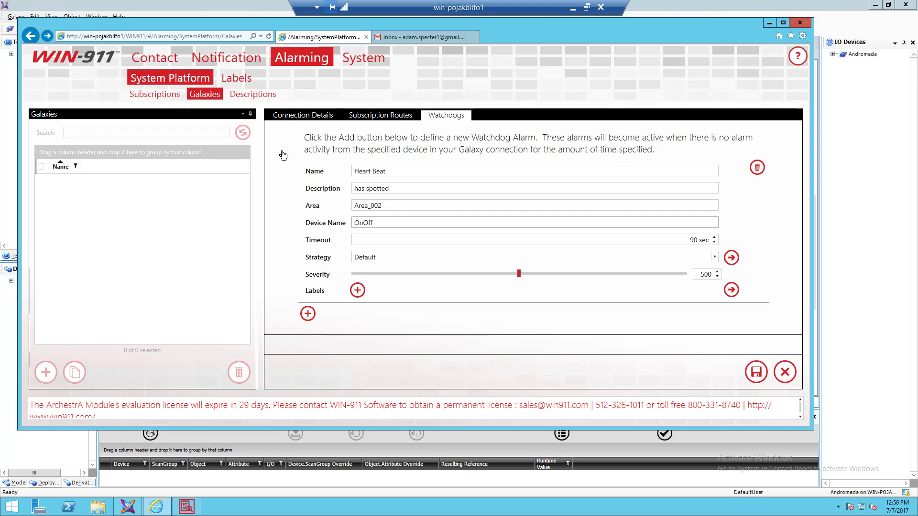
left_click(225, 447)
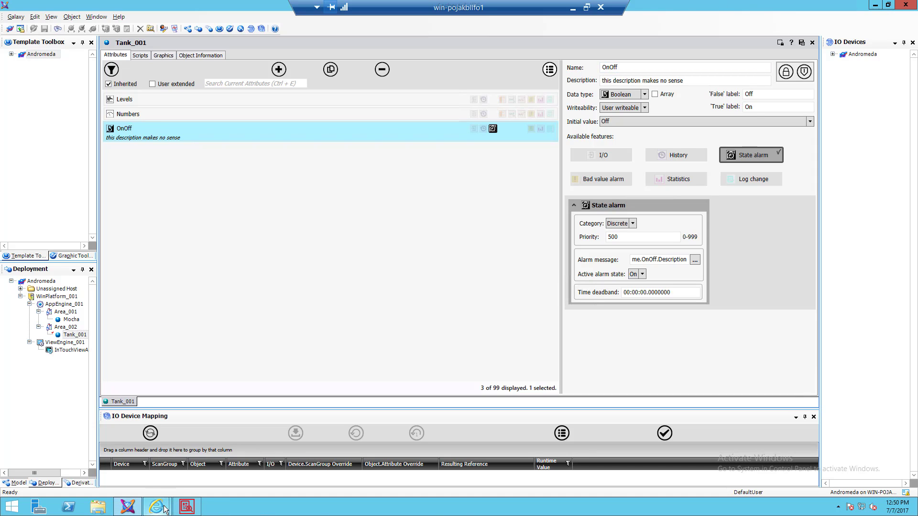
- Bring the WIN-911 Watchdogs window back up from the IE taskbar preview
mouse_move(163, 508)
left_click(125, 472)
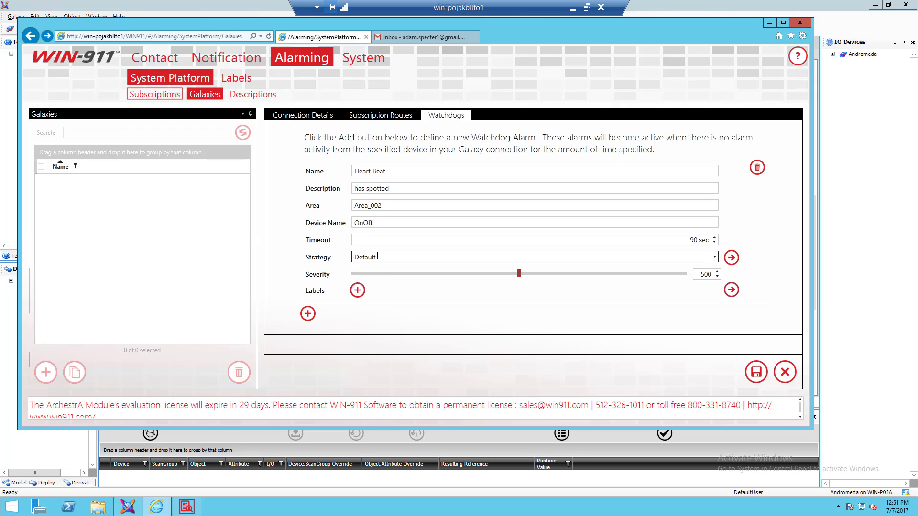
- Raise the Heart Beat watchdog's severity slider to its maximum of 1,000
left_click_drag(379, 258, 337, 255)
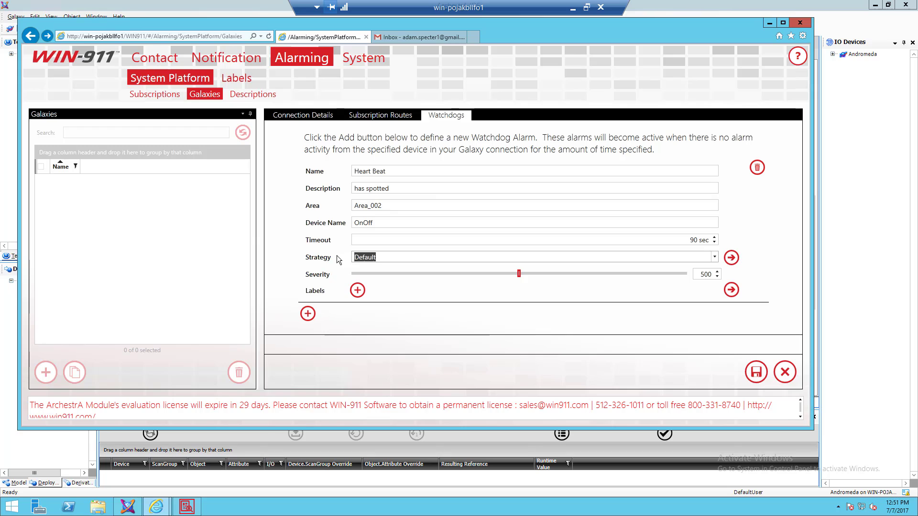
left_click(369, 257)
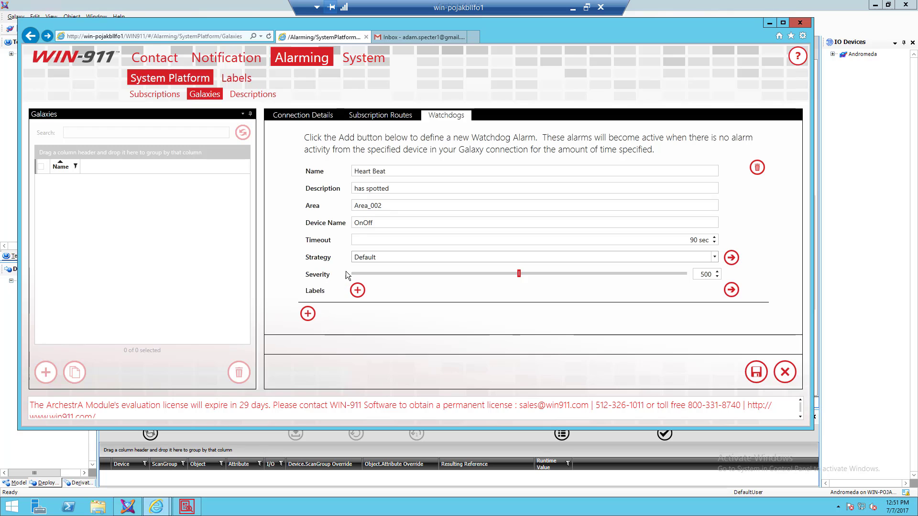
left_click_drag(519, 274, 691, 277)
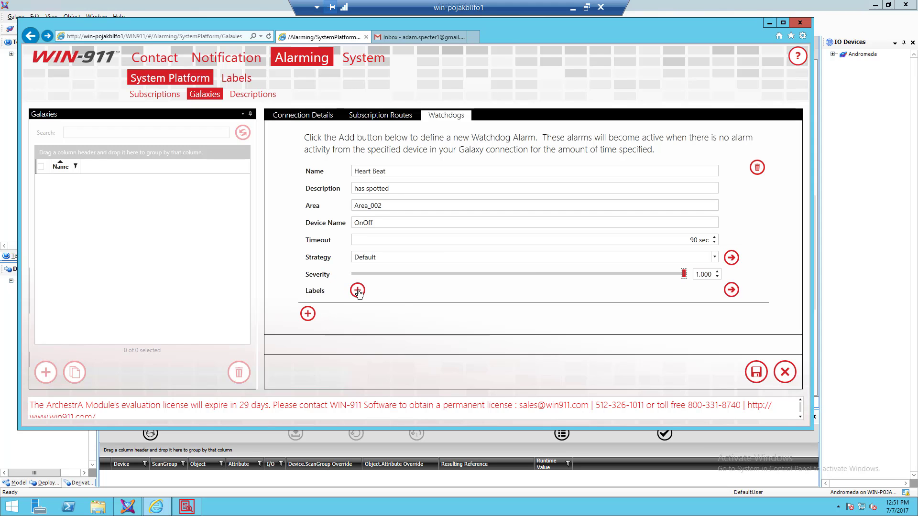
- Attach the Safety label to the watchdog and confirm it
left_click(358, 291)
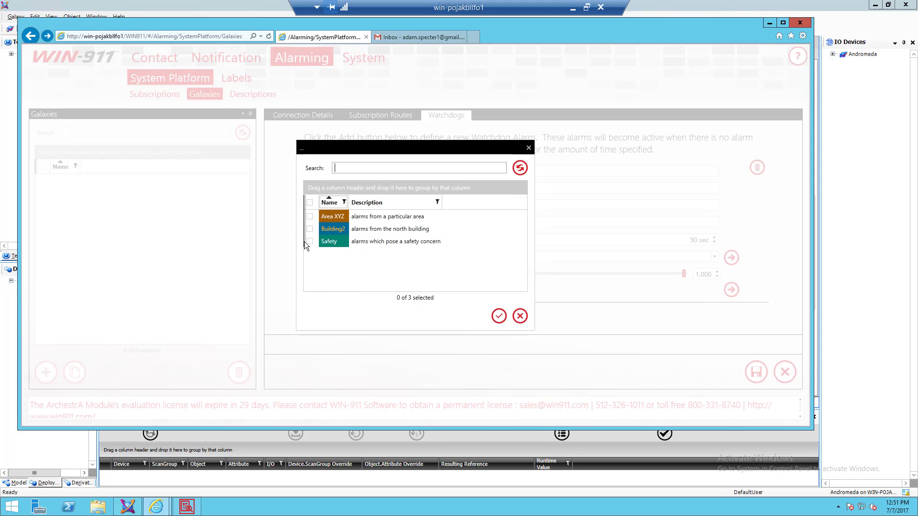
left_click(310, 241)
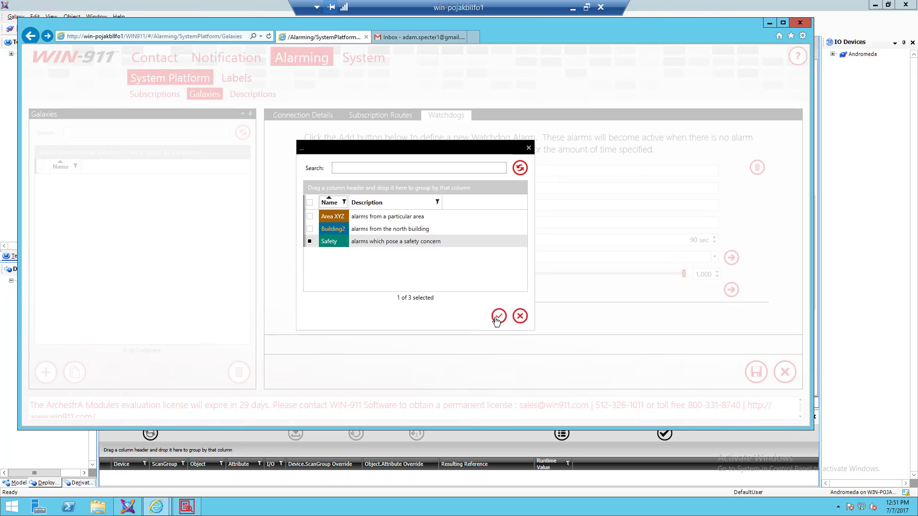
left_click(497, 318)
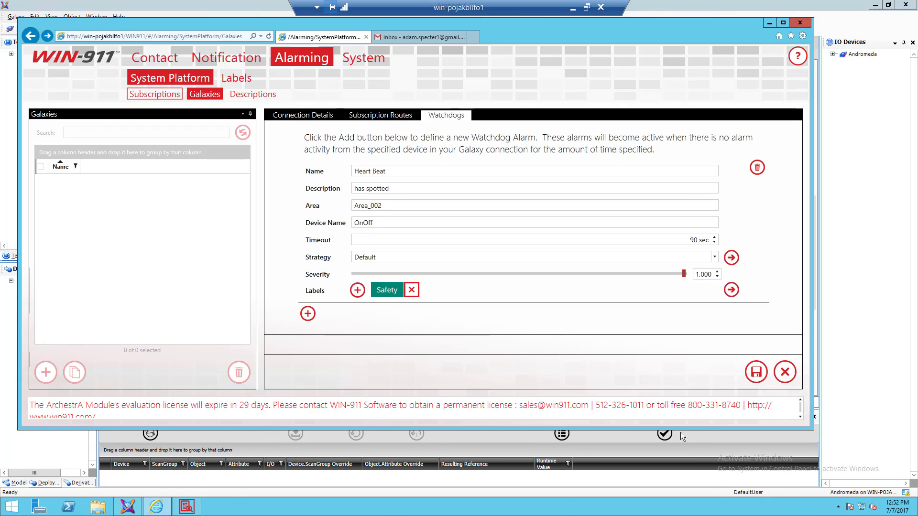
- Check the hidden tray icons and go to the Start screen to launch InTouch WindowViewer
left_click(838, 508)
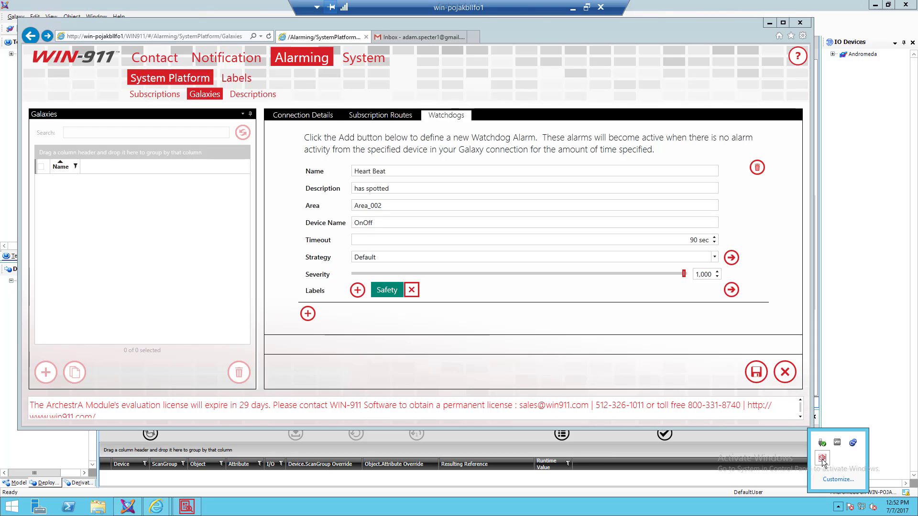
left_click(12, 507)
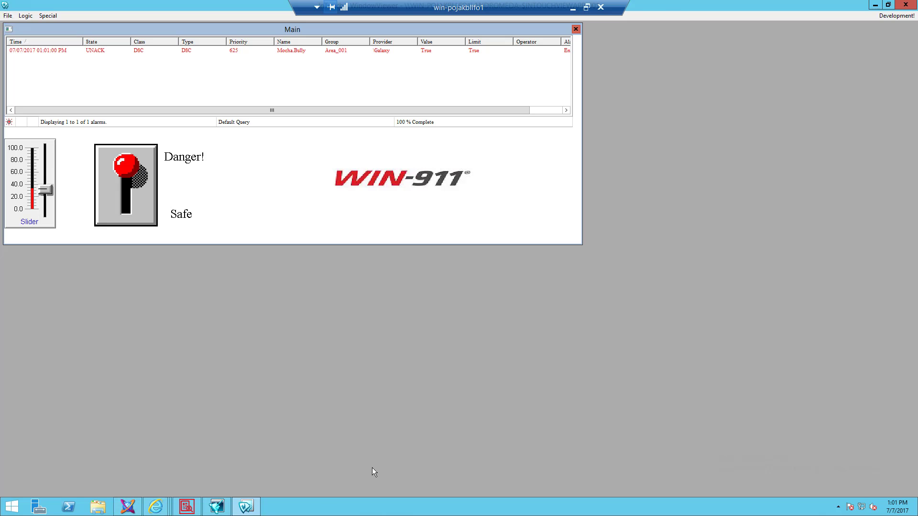
- Bring the WIN-911 Log Viewer forward to see the High Priority::Mocha.Bully alarm
left_click(187, 508)
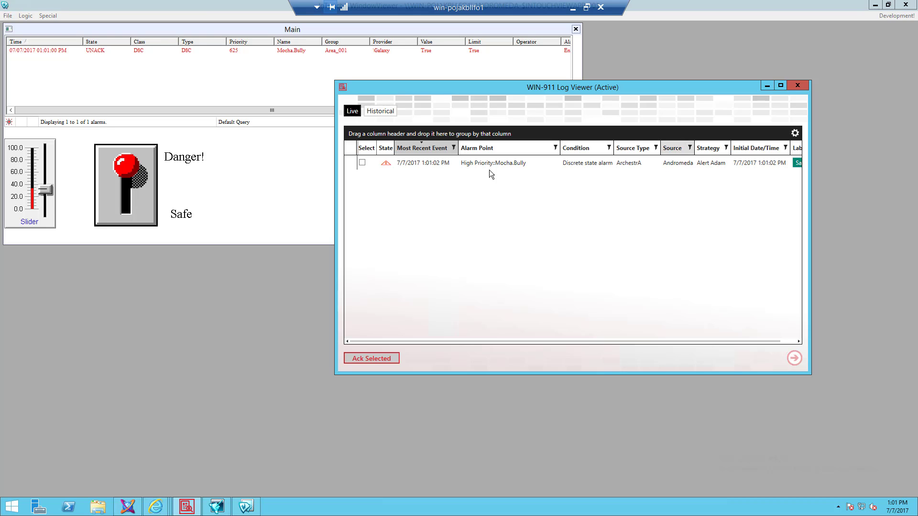
- Open the Mocha.Bully alarm's details and review its acknowledgement and strategy execution history
double_click(406, 162)
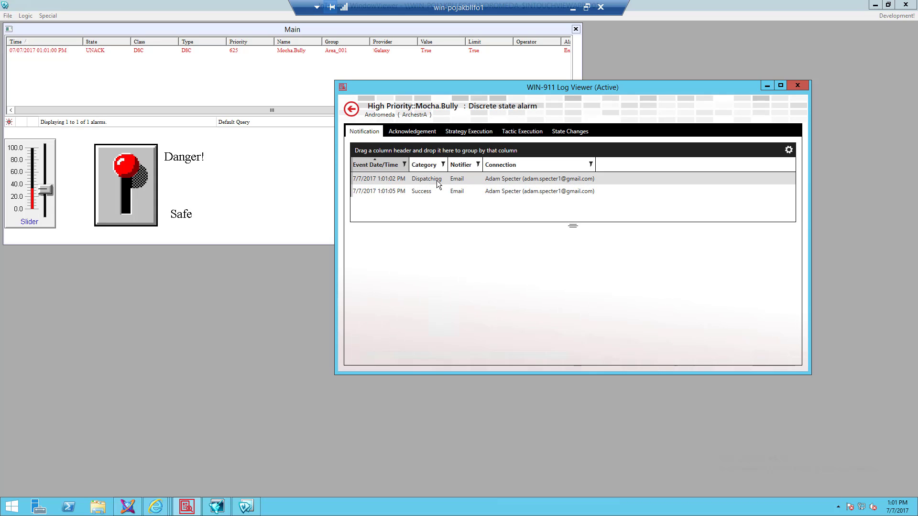
left_click(400, 131)
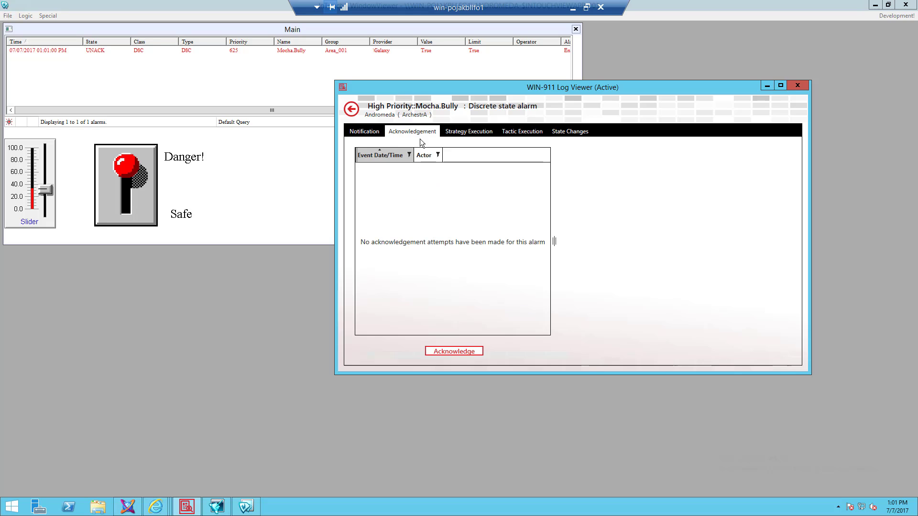
left_click(471, 133)
left_click(417, 131)
- Acknowledge the alarm with the comment 'noter', then flip the switch back to Safe
left_click(452, 351)
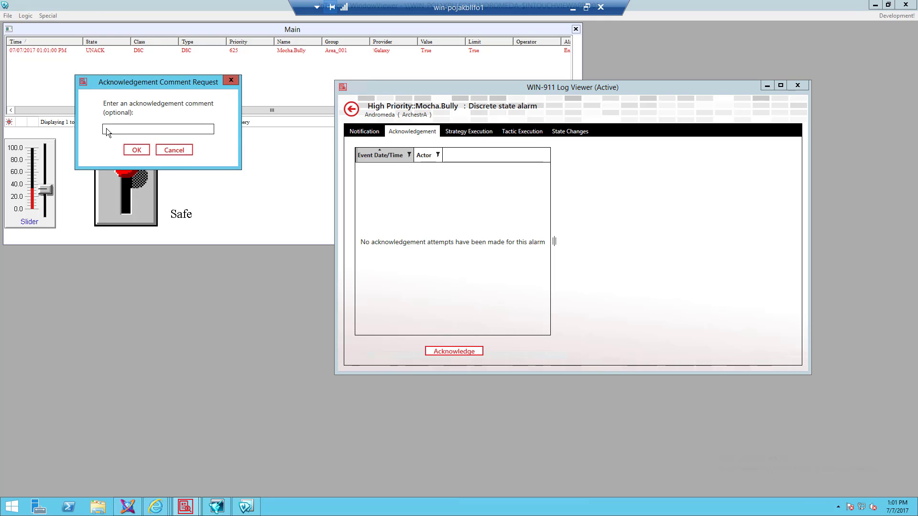
type("noter")
left_click(133, 150)
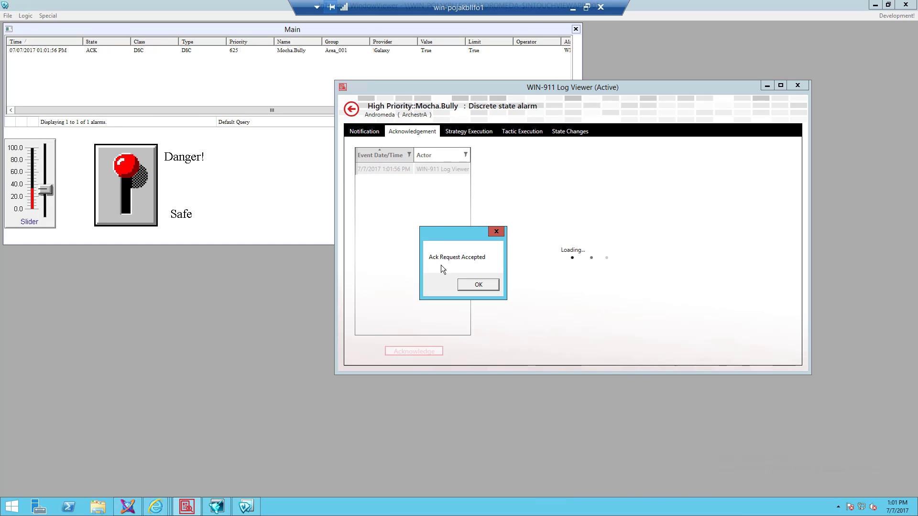
left_click(478, 286)
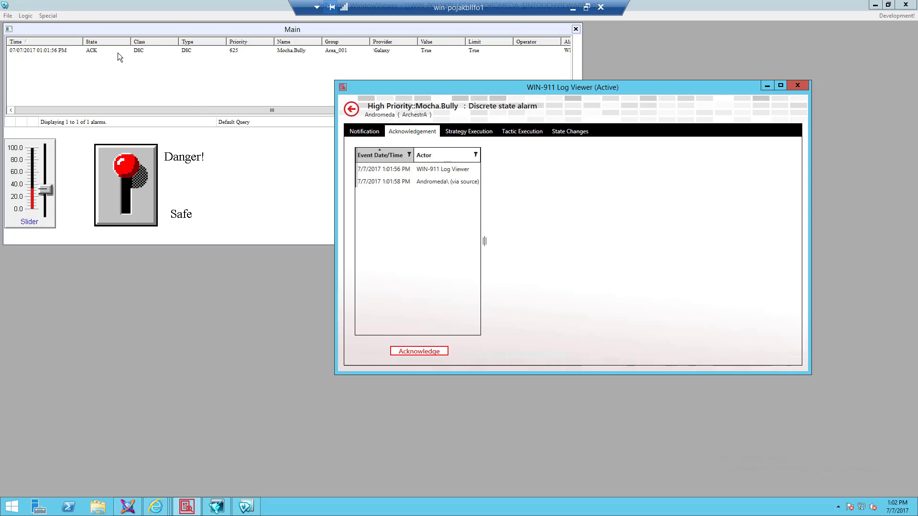
left_click(351, 110)
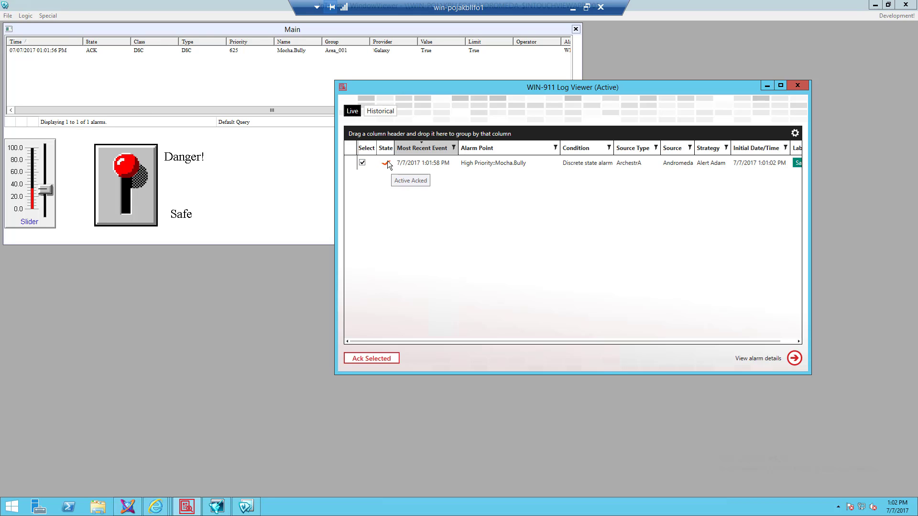
left_click(118, 189)
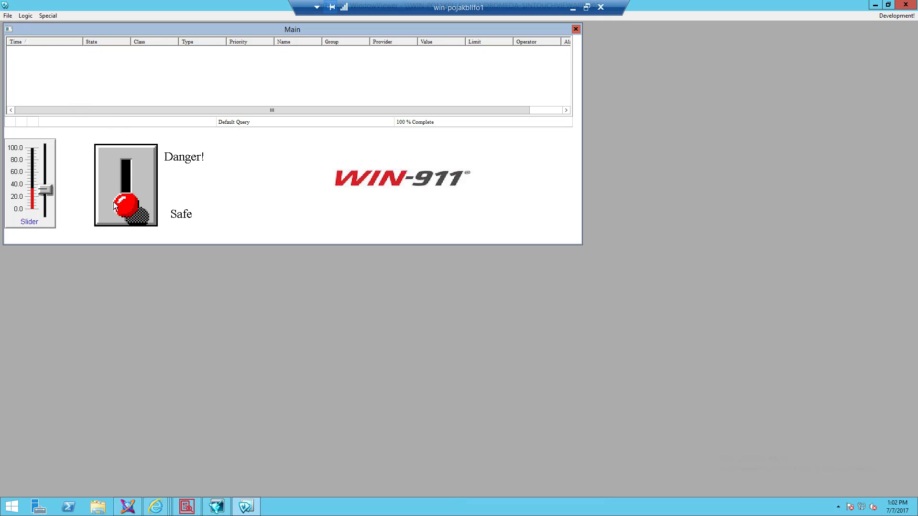
- Reopen the Log Viewer and scroll its grid fully left to reveal the Select column
left_click(193, 509)
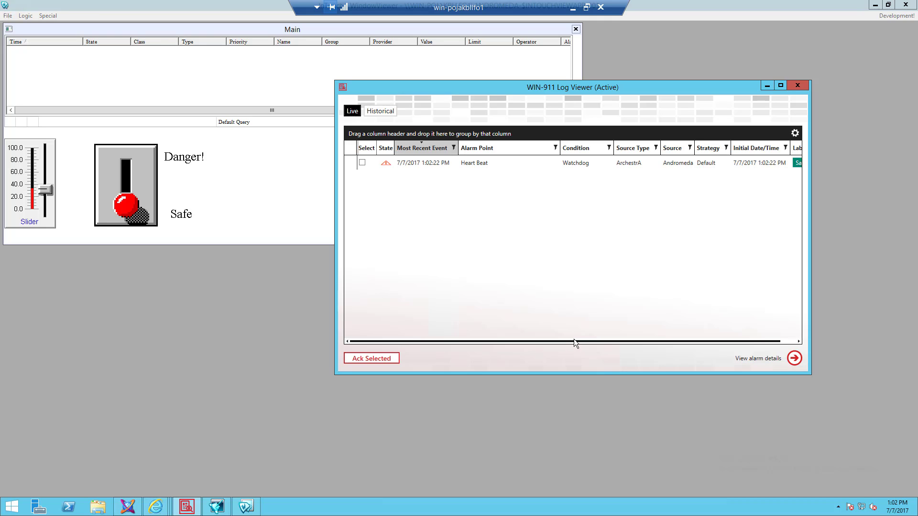
left_click_drag(576, 342, 665, 357)
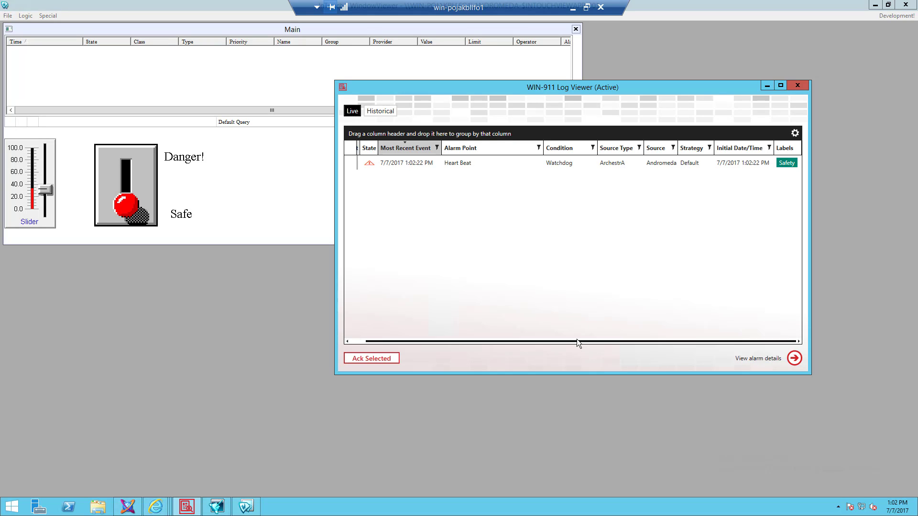
left_click_drag(566, 340, 495, 337)
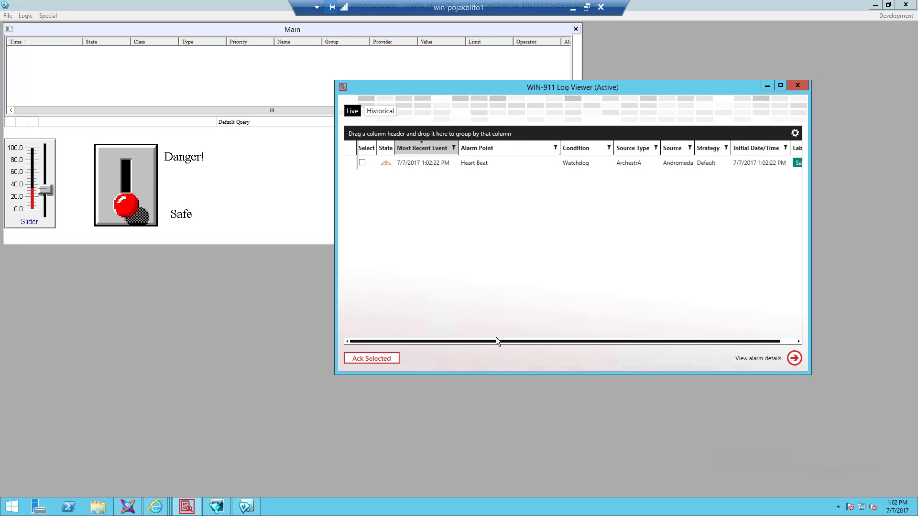
- Select the Heart Beat alarm, acknowledge it without a comment, and minimize the Log Viewer
left_click(362, 163)
left_click(363, 359)
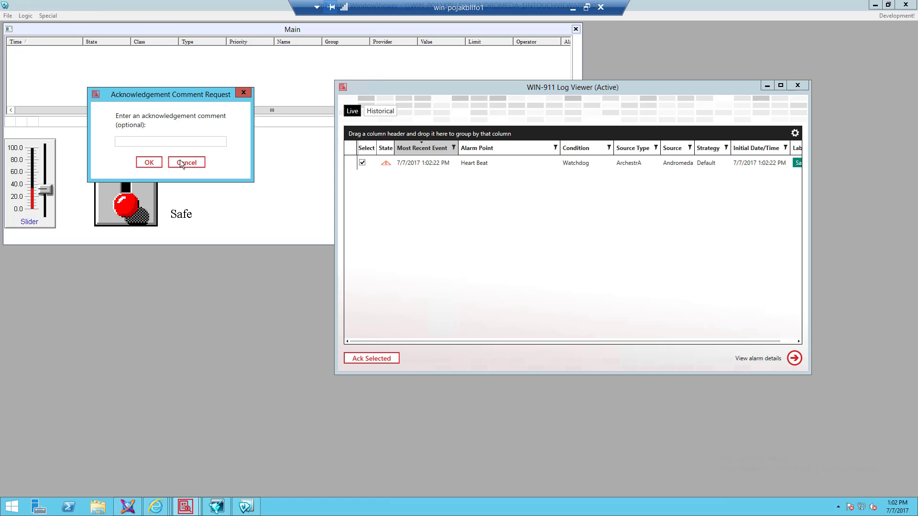
left_click(147, 163)
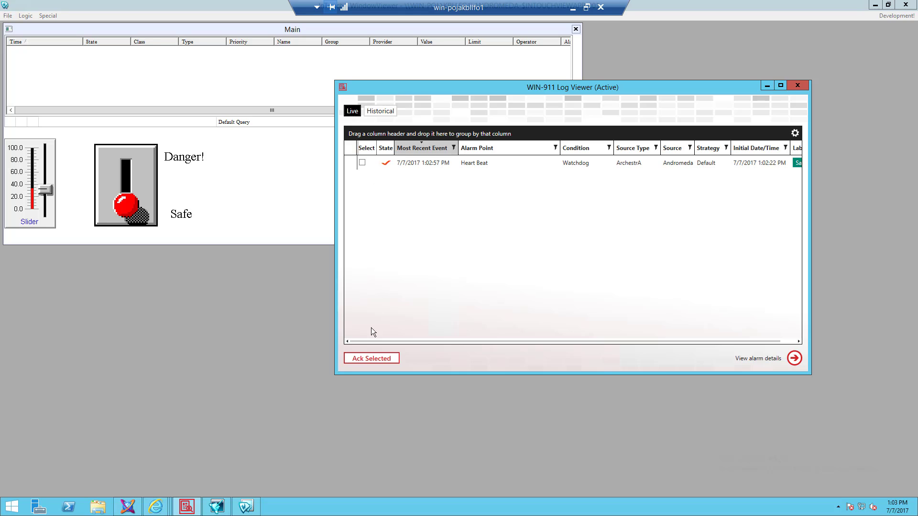
left_click(766, 87)
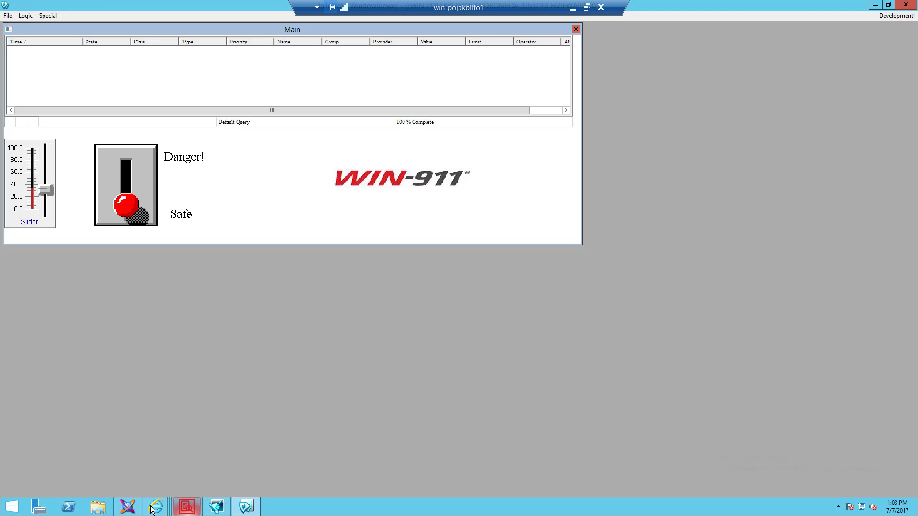
- Close the ViewEngine_001 editor, then show WIN-911's empty Alarming > System Platform > Descriptions list
left_click(128, 508)
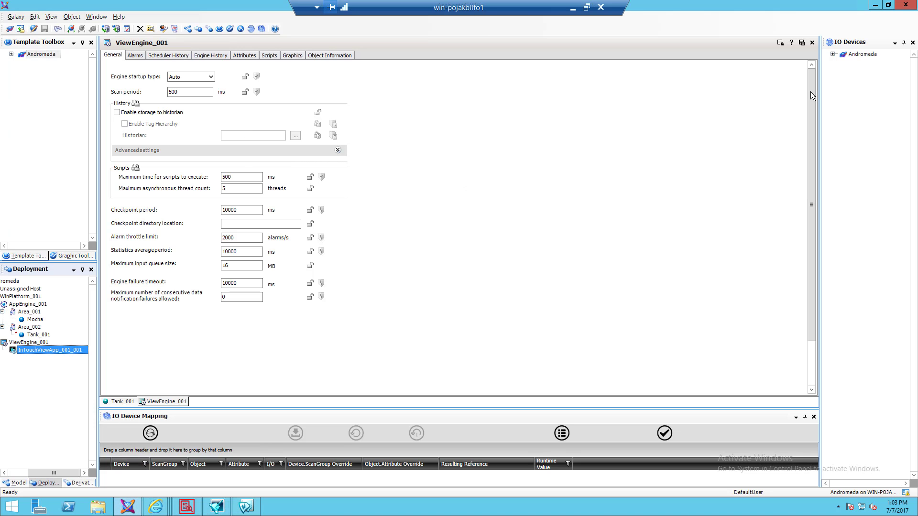
left_click(812, 43)
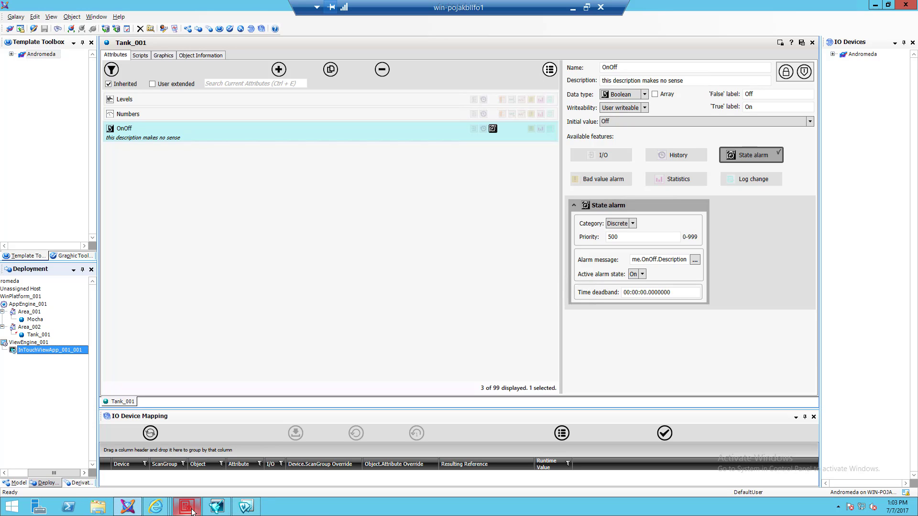
left_click(156, 508)
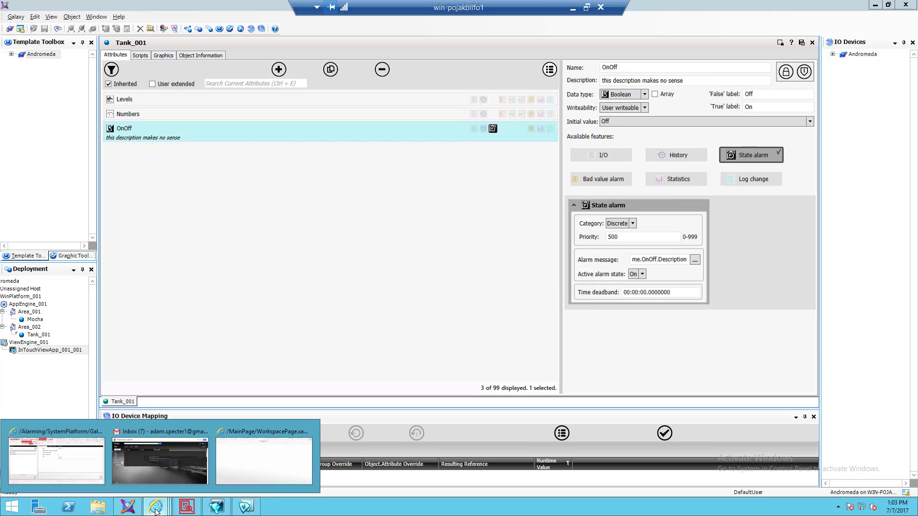
left_click(42, 463)
left_click(267, 95)
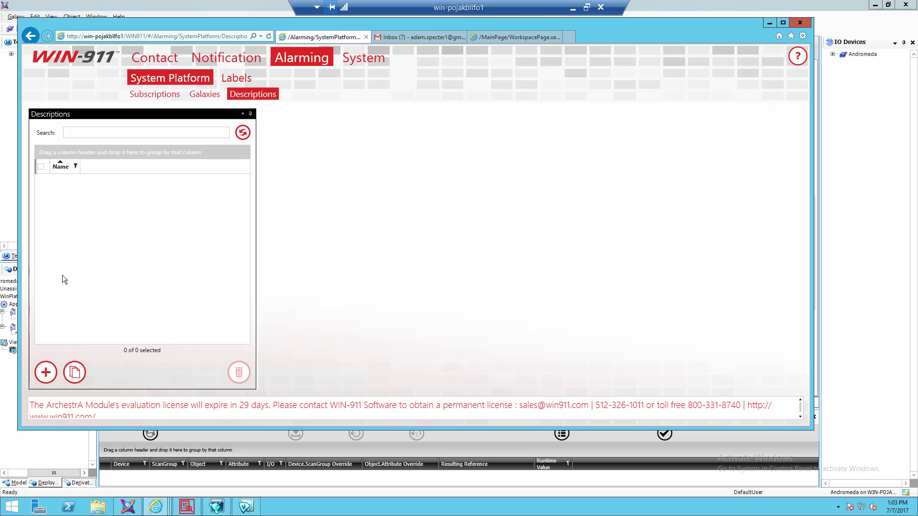
- Start a new alarm description and enter Heart as its Alarm Name
left_click(45, 373)
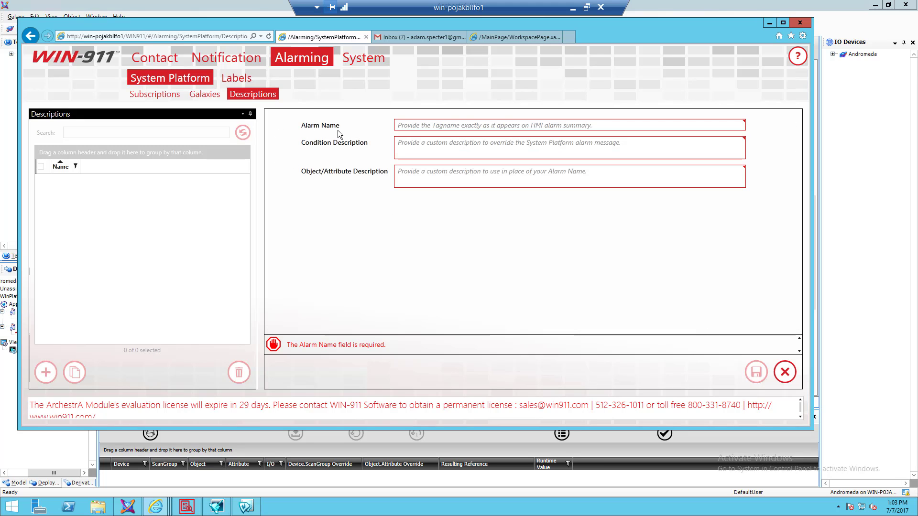
left_click(418, 124)
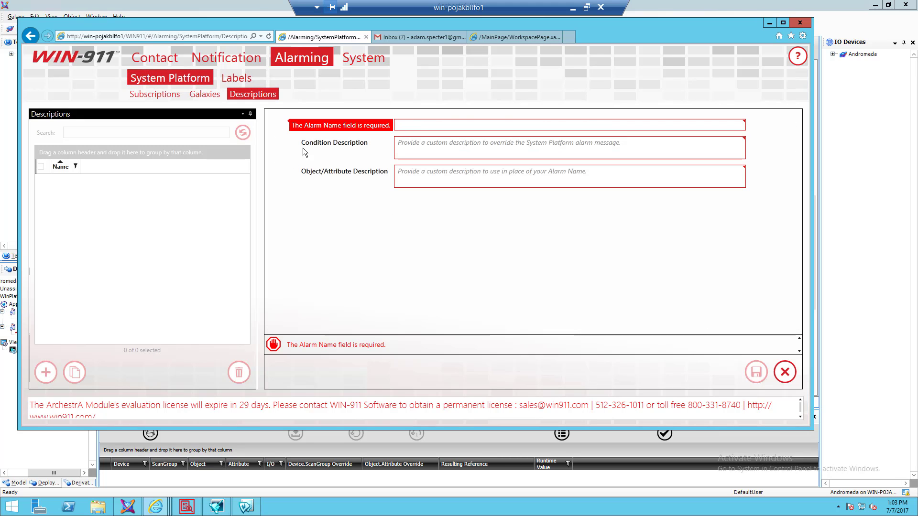
key("Tab")
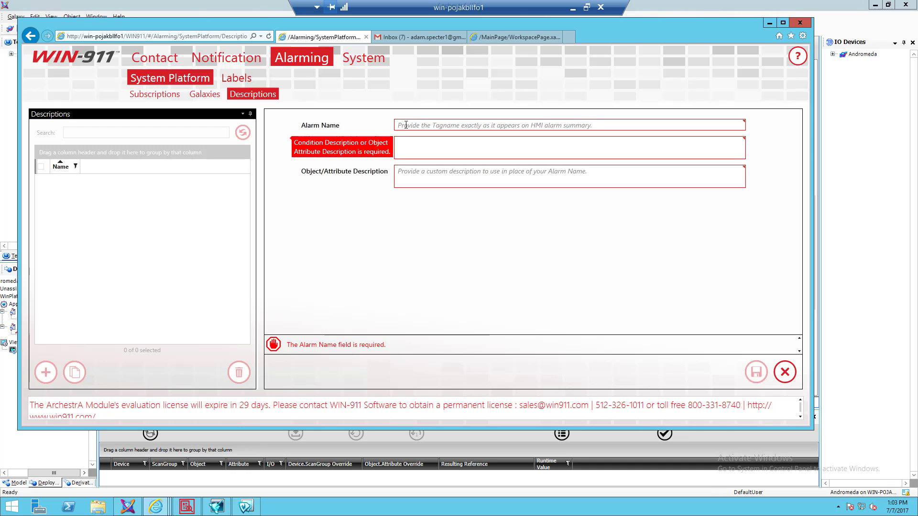
left_click(406, 124)
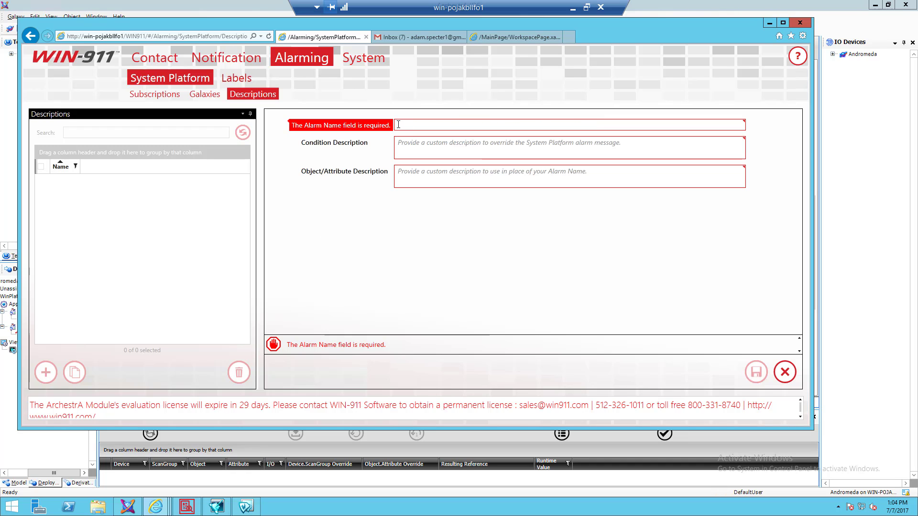
type("OnO")
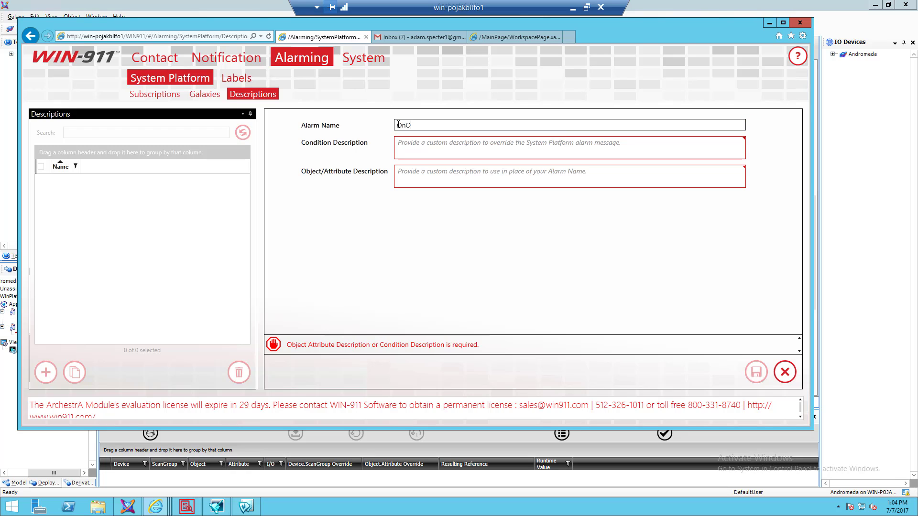
type("ff")
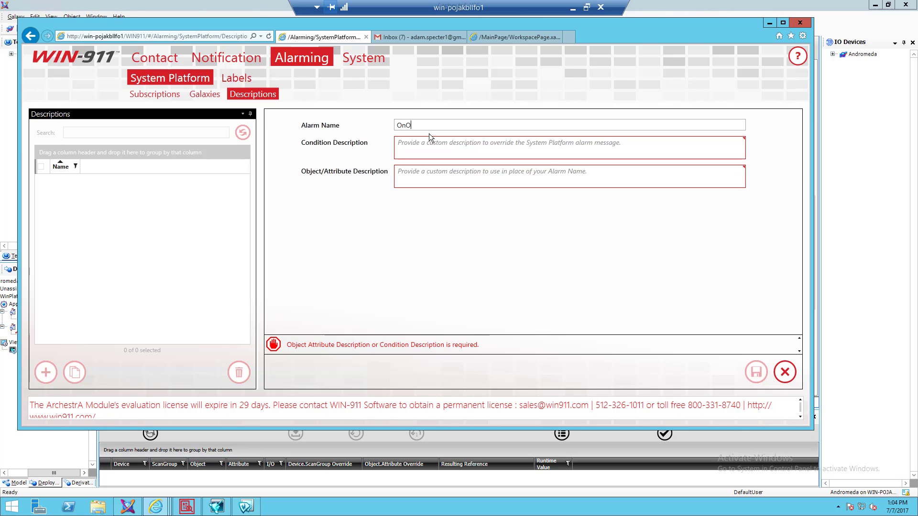
key("BackSpace")
key("BackSpace")
key("BackSpace")
type("Hea")
key("Tab")
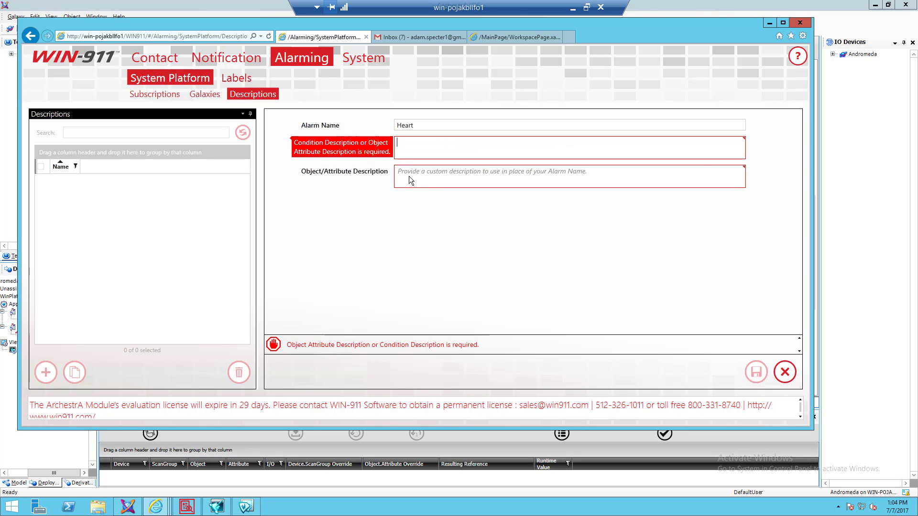
- Fill in OnOff and the condition 'System Platform has crashed!', then save the description
left_click(413, 174)
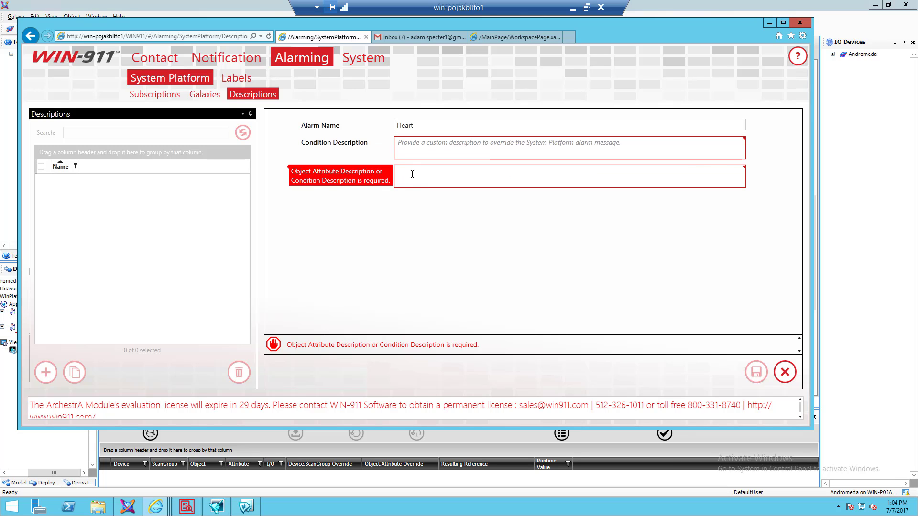
type("OnO")
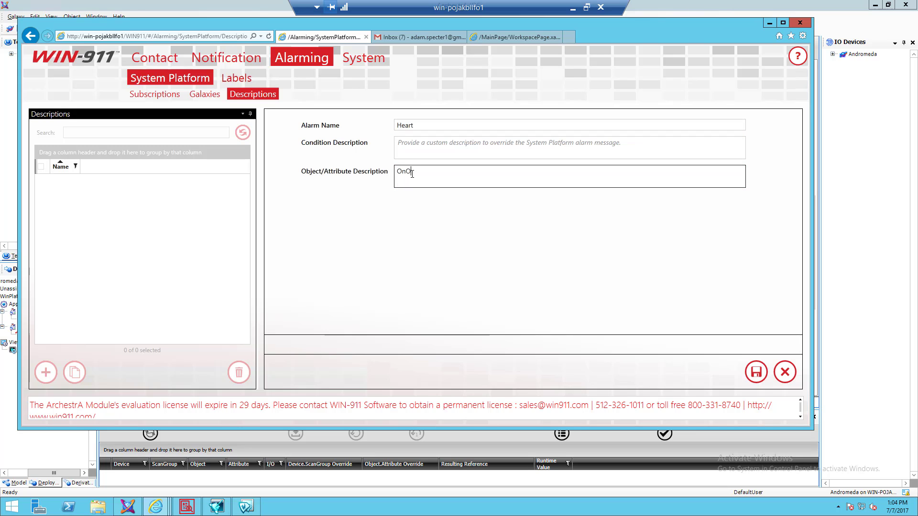
type("ff")
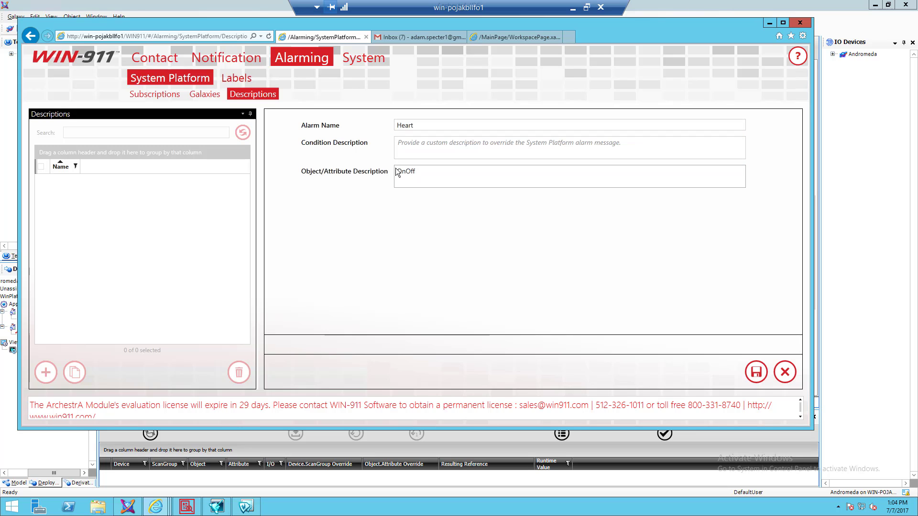
left_click(400, 143)
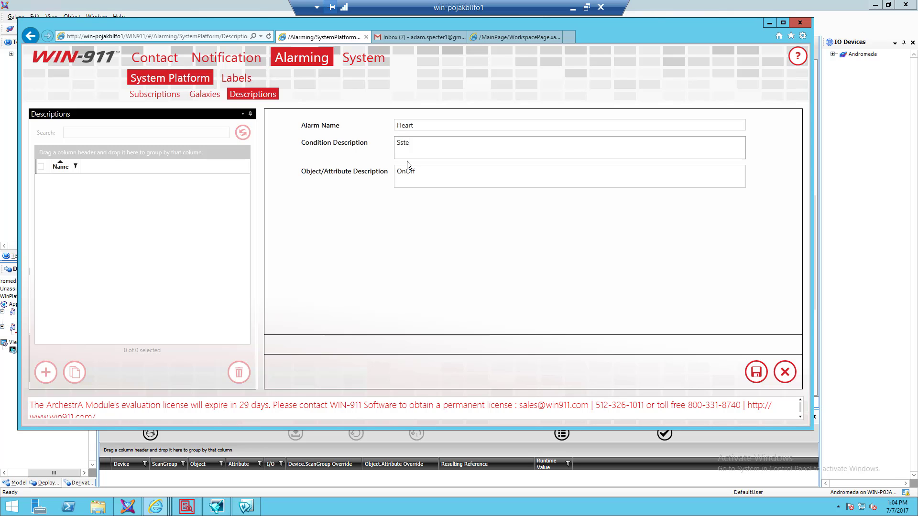
type("ystem Platform has crashed!")
left_click(756, 372)
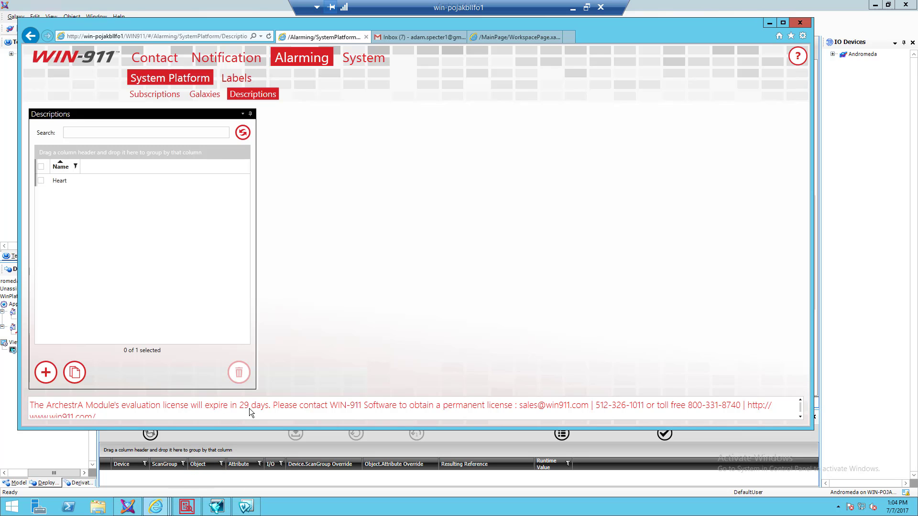
- Return to WIN-911 and open the Heart description's details, showing its condition and OnOff
left_click(248, 440)
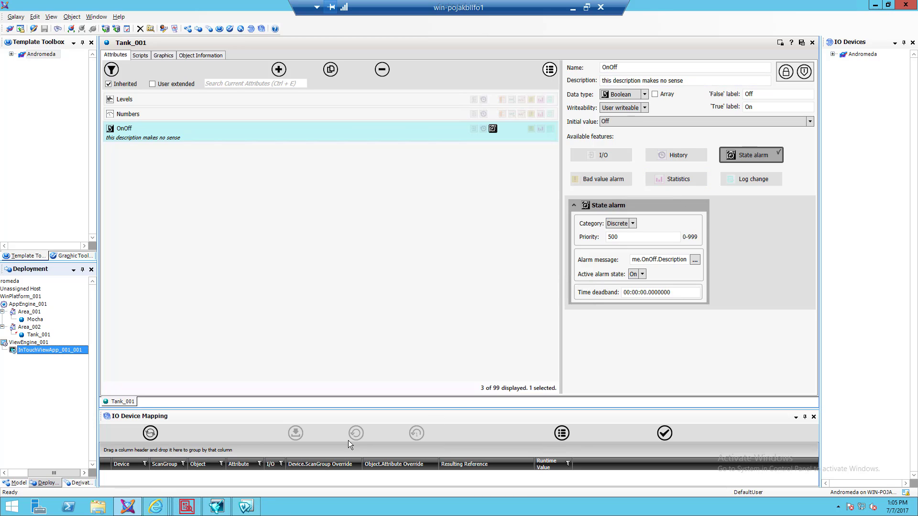
left_click(155, 507)
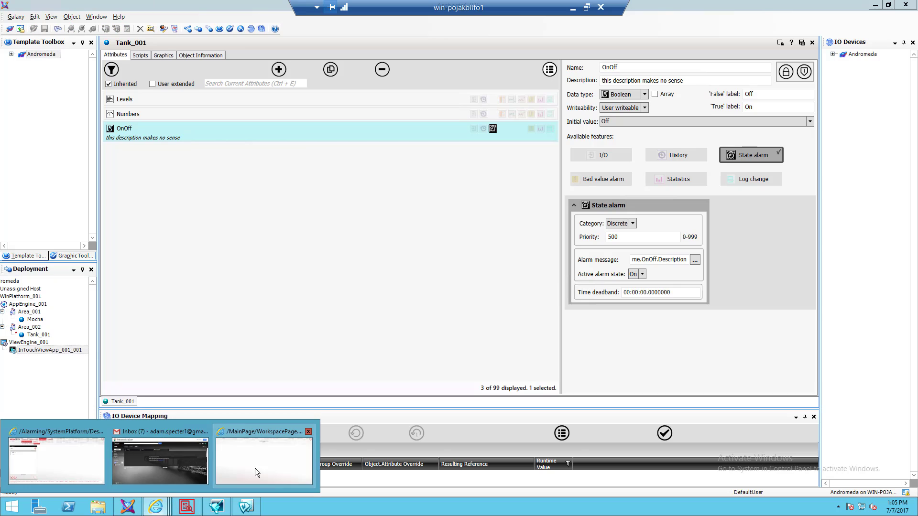
left_click(63, 470)
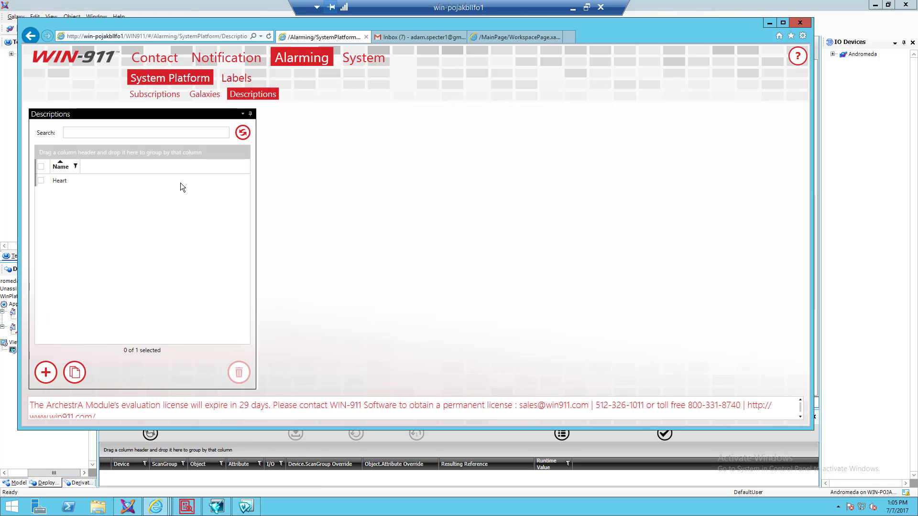
left_click(59, 185)
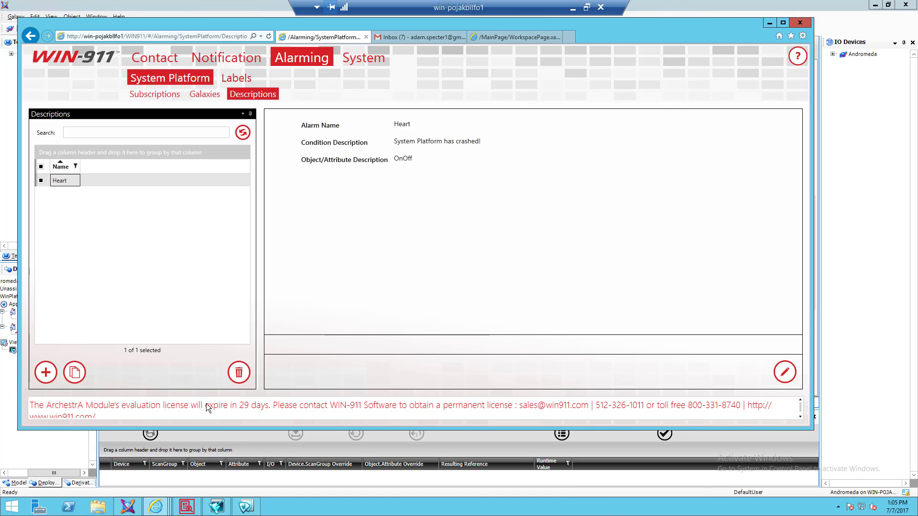
key("alt")
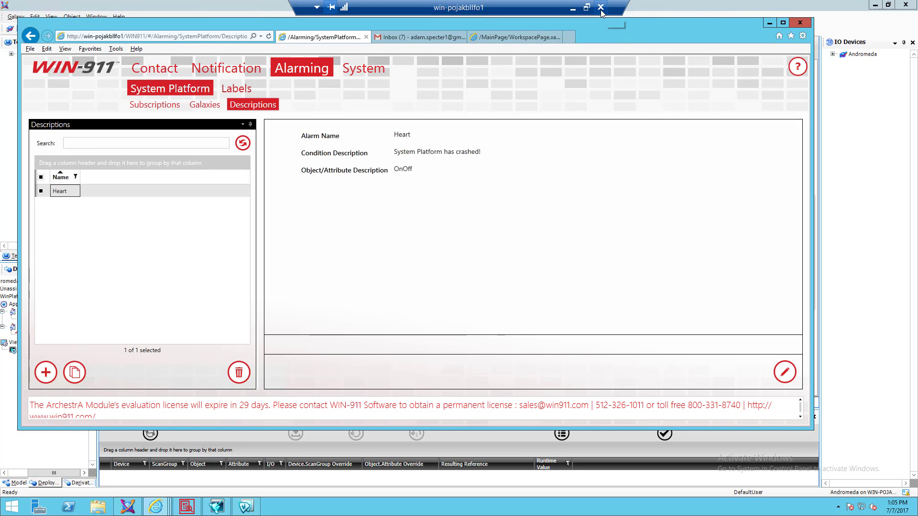